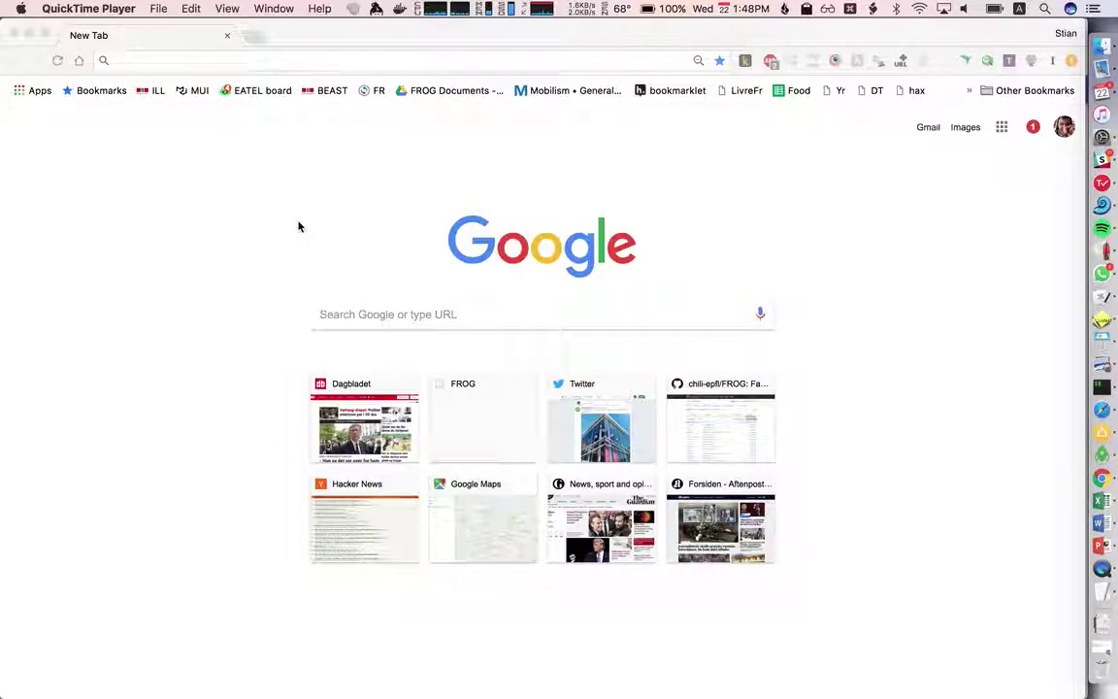
pyautogui.click(222, 65)
pyautogui.write('http')
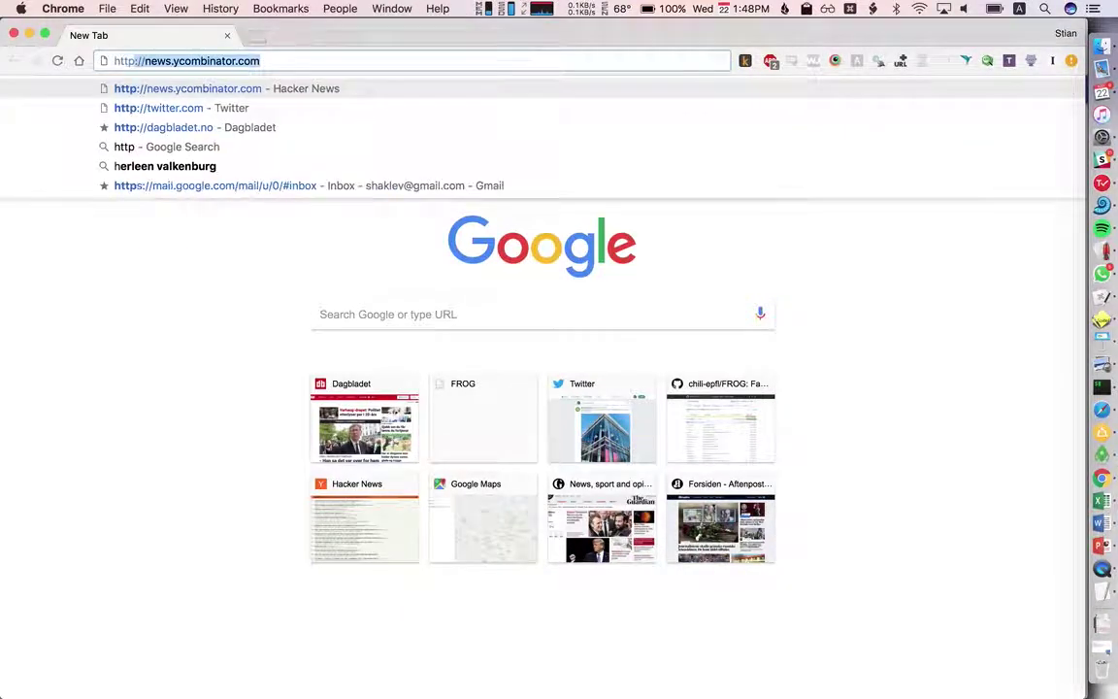
pyautogui.write('s://icchilisrv3.epfl.ch')
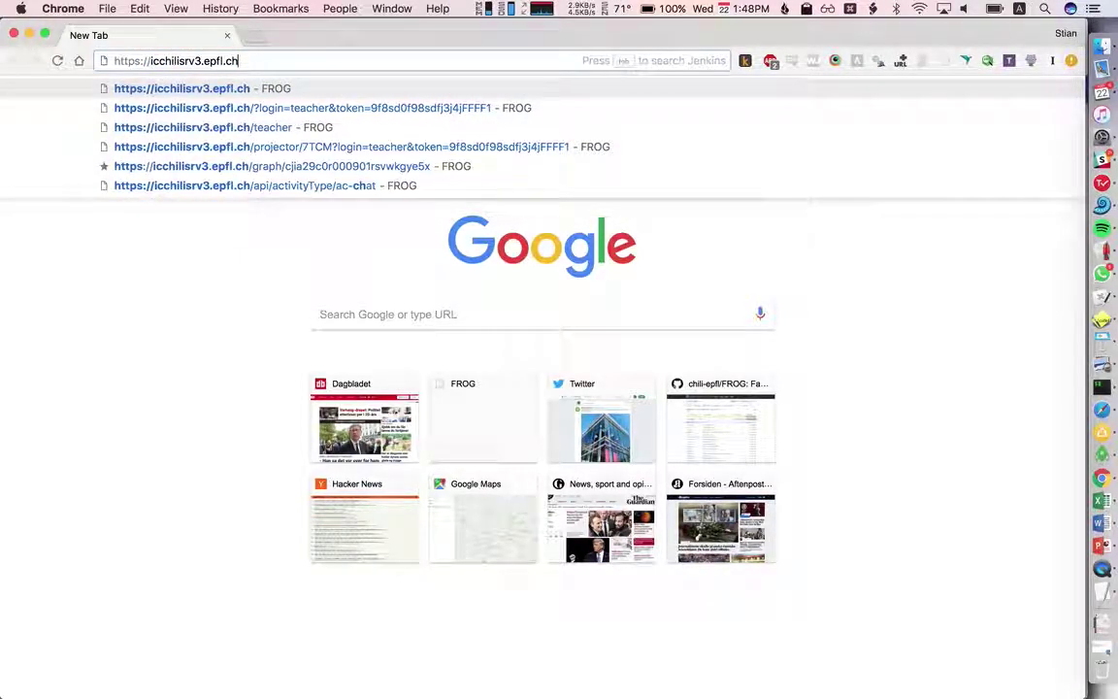
pyautogui.write('/g')
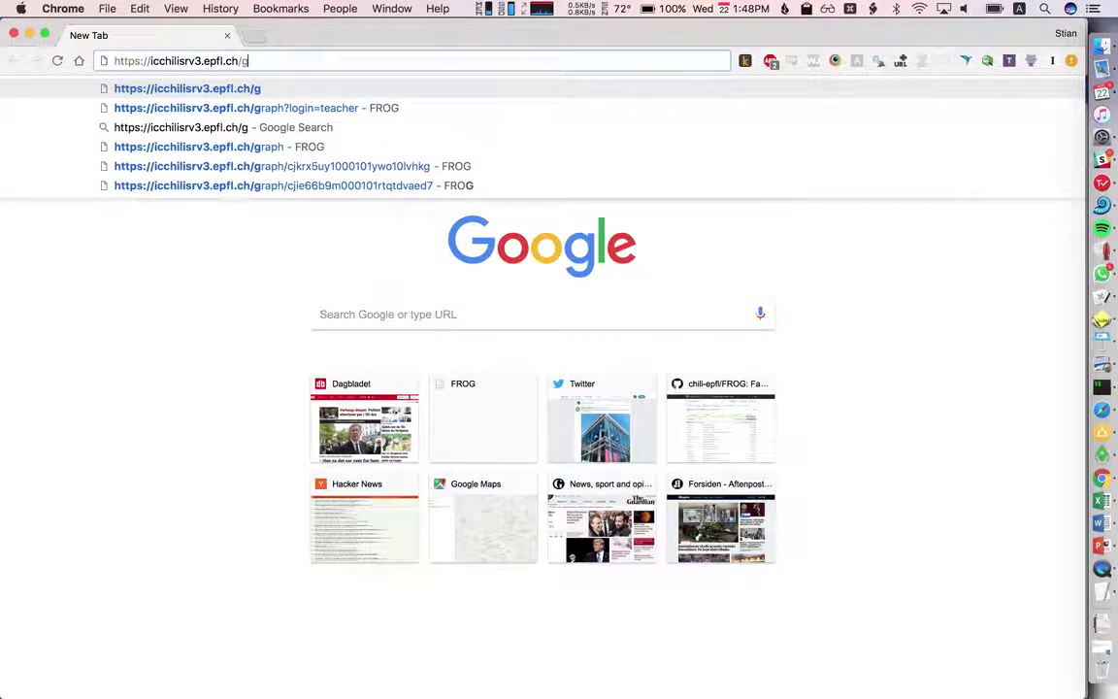
pyautogui.press('BackSpace')
pyautogui.write('teacher?logi')
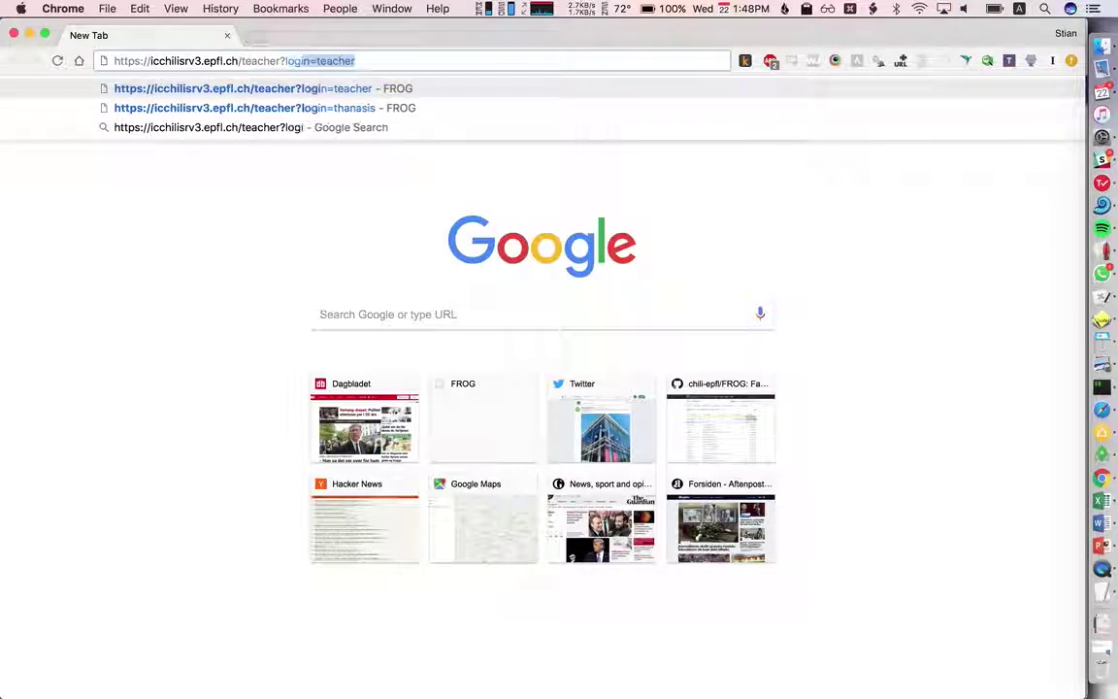
pyautogui.write('n=Matthi')
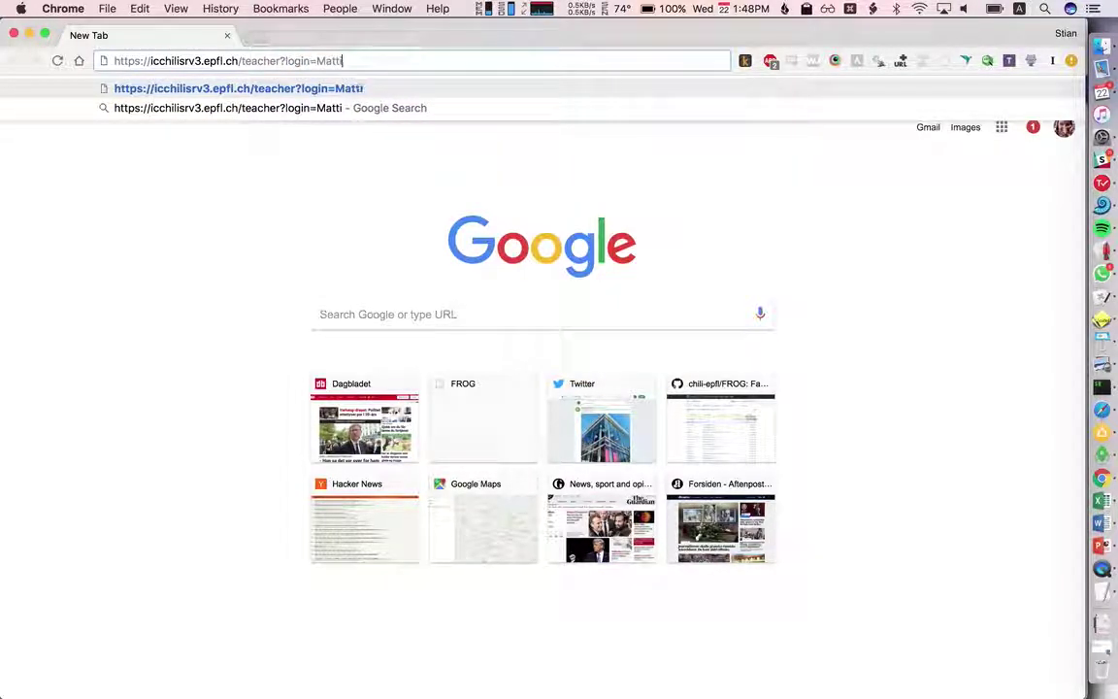
pyautogui.write('as')
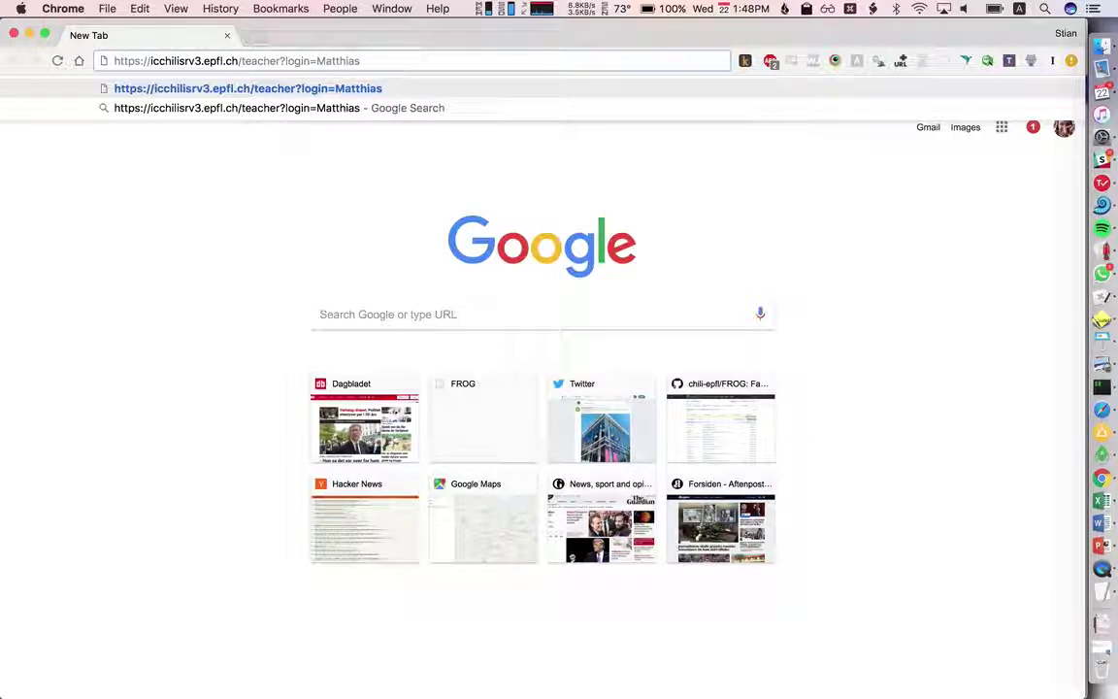
pyautogui.press('Return')
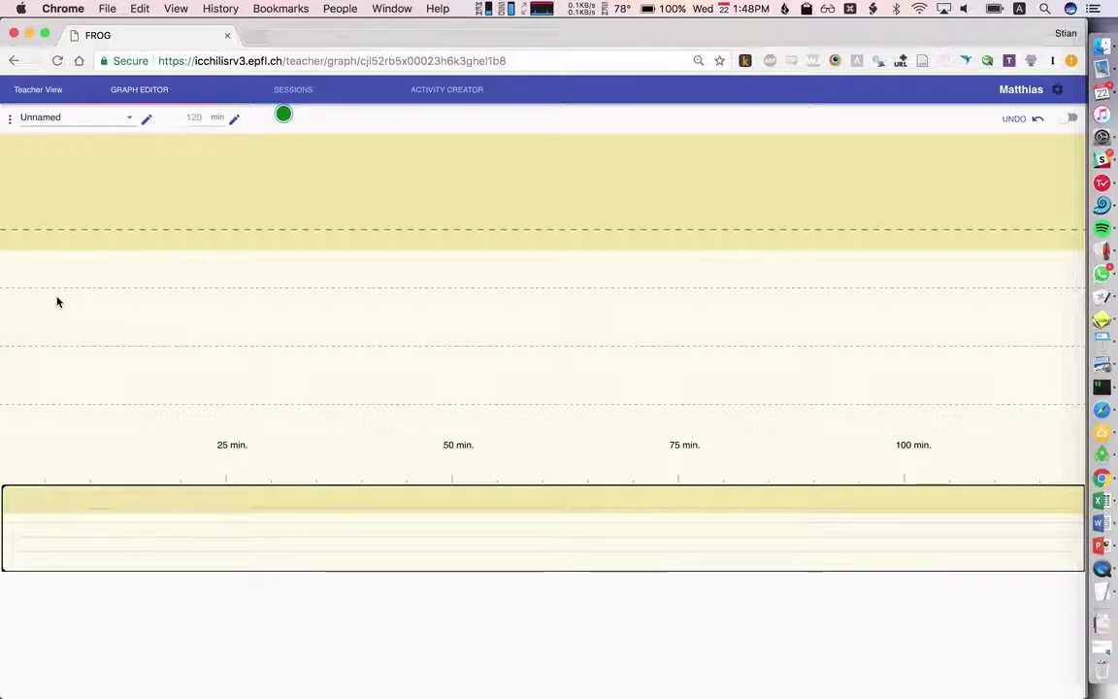
# Add an activity on the lowest line near the start of the timeline and make it a Words selection activity.
pyautogui.click(27, 404)
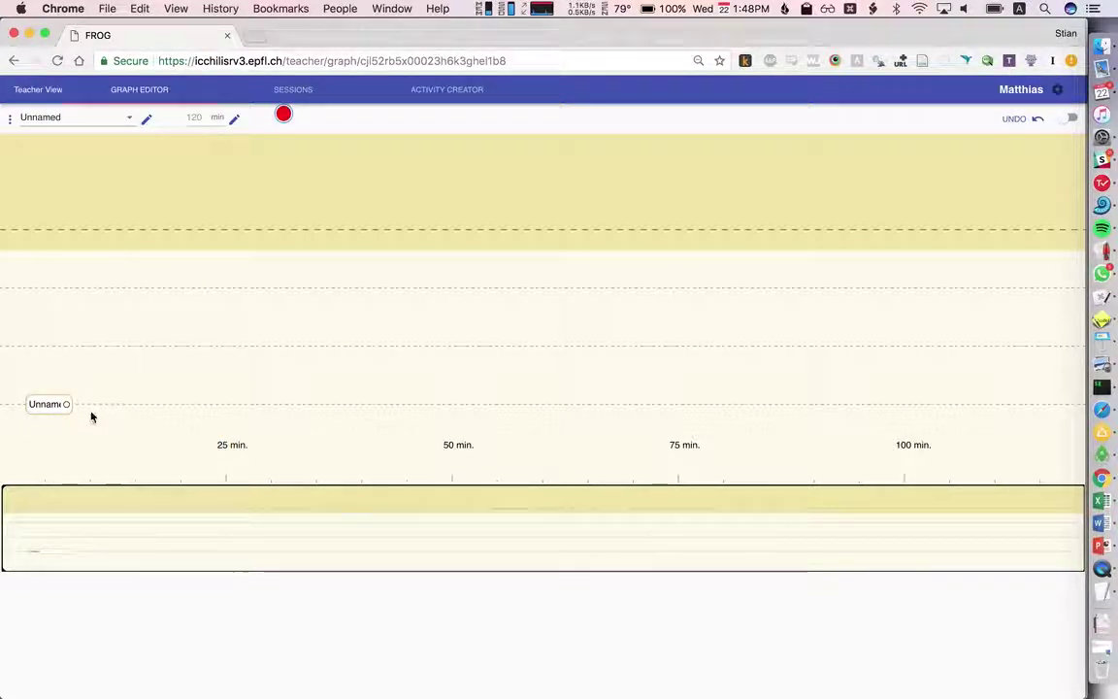
pyautogui.click(1072, 119)
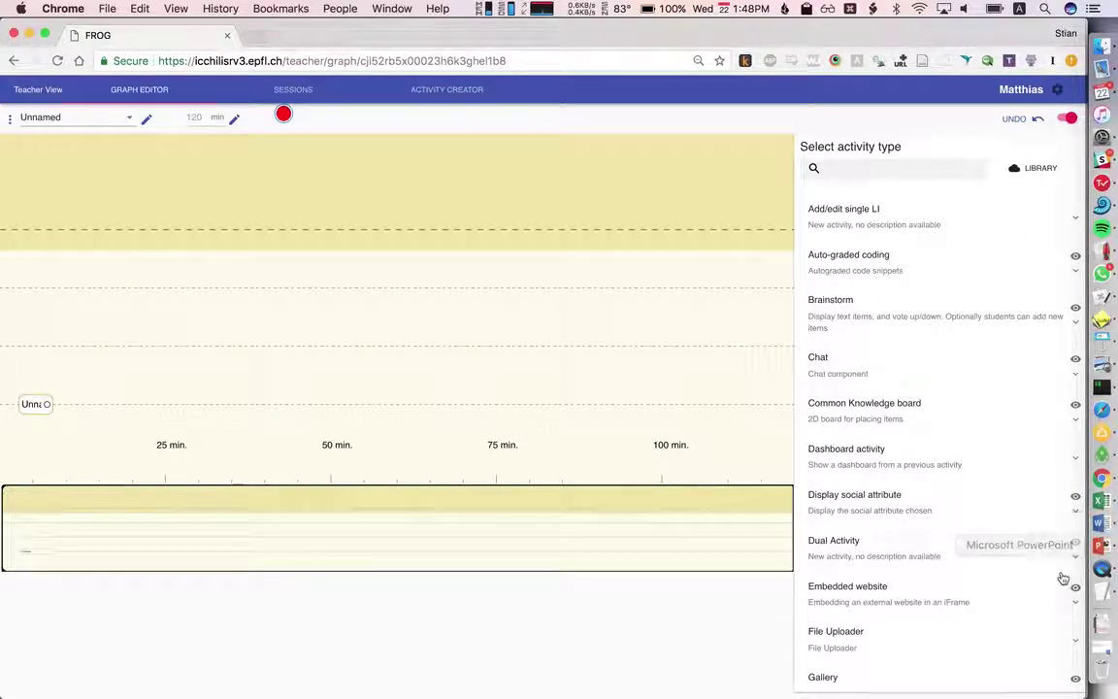
pyautogui.click(931, 176)
pyautogui.write('sel')
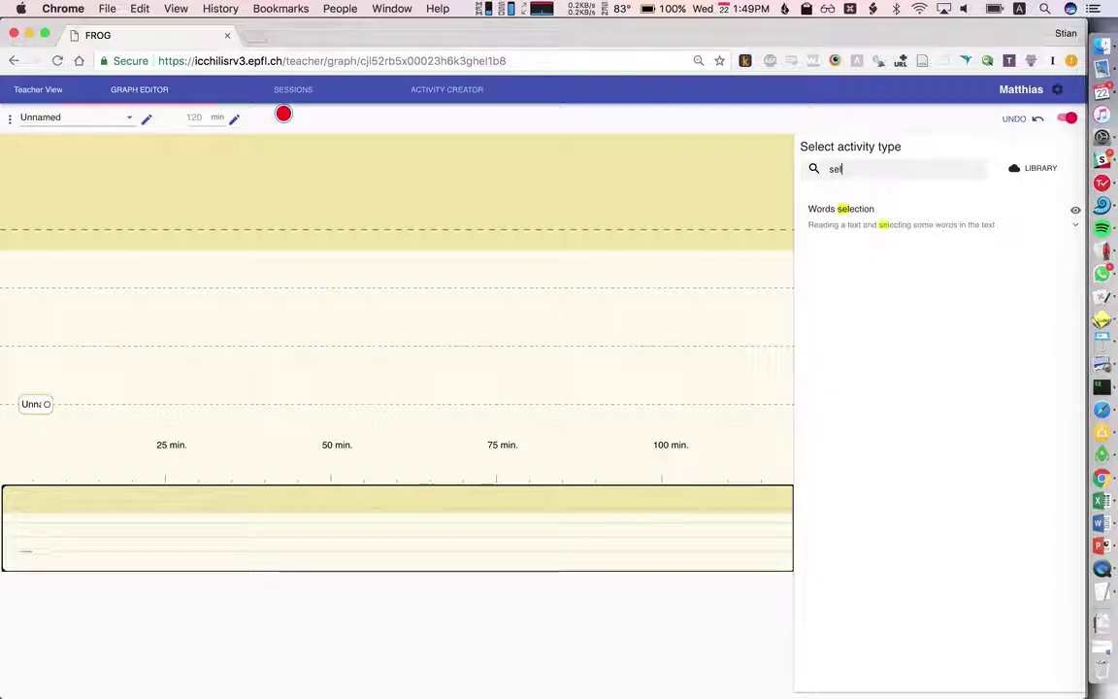
pyautogui.click(924, 222)
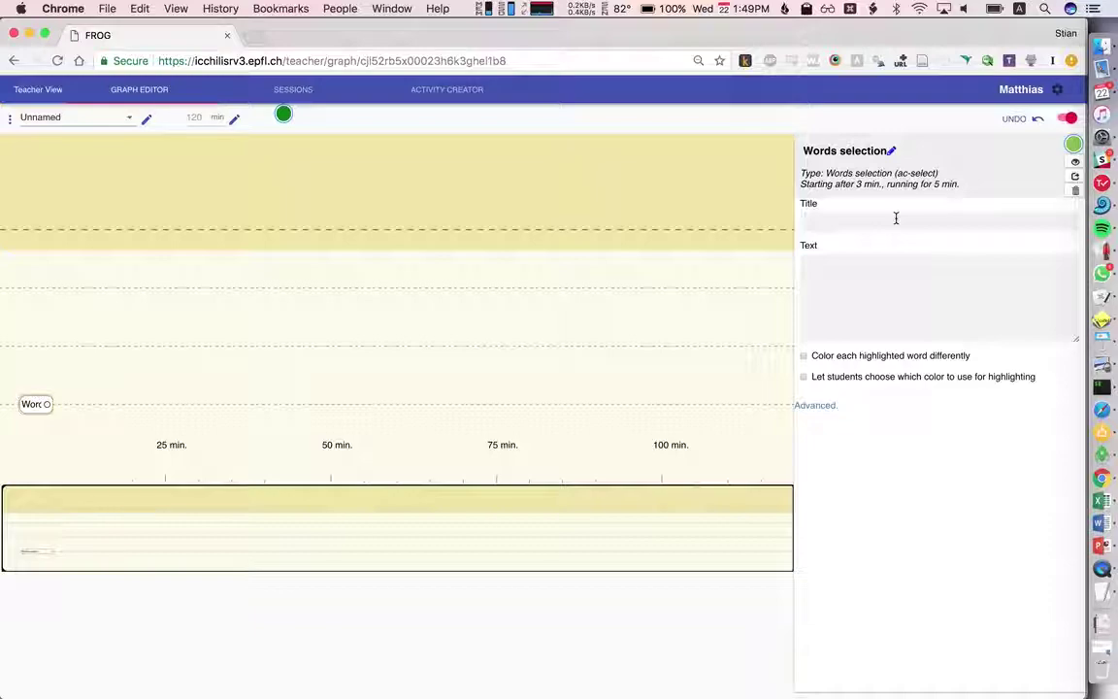
# Title the activity "Stroop effect" and fill its text with the clipboard-history passage beginning "In psychology, the Stroop effect".
pyautogui.write('St')
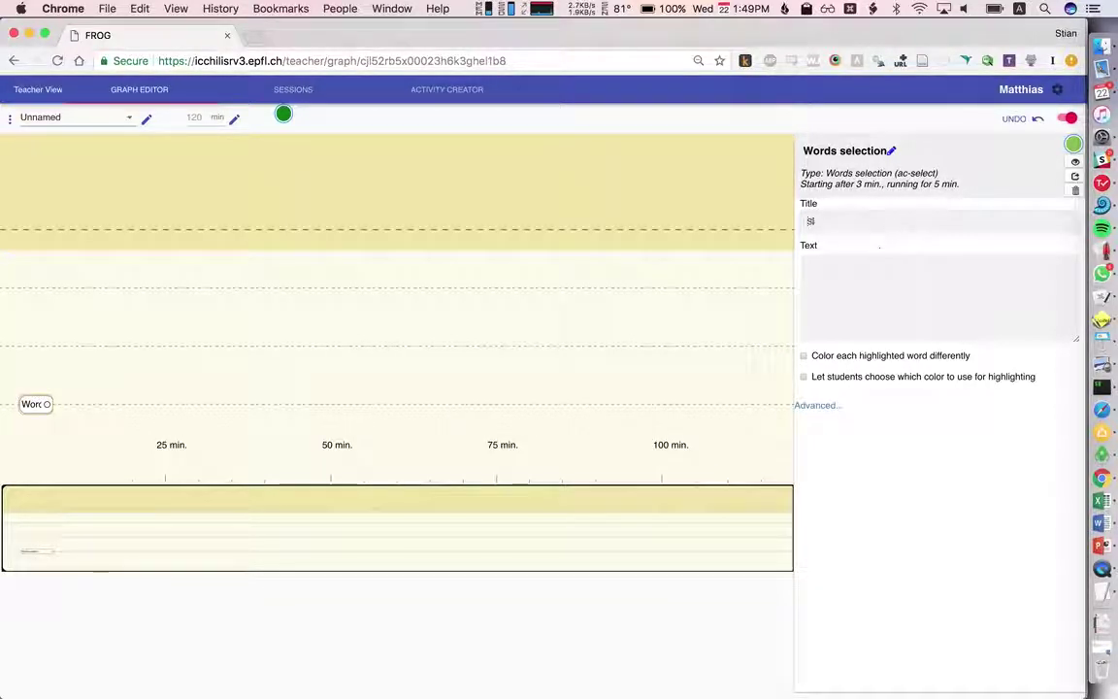
pyautogui.write('roop effect')
pyautogui.click(847, 334)
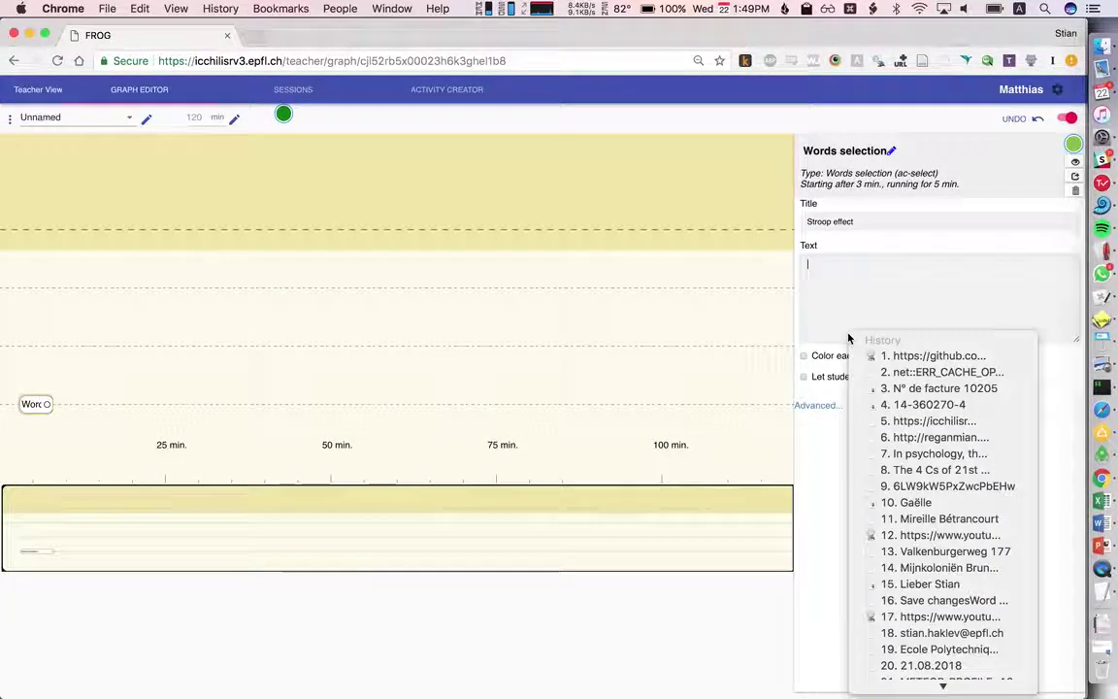
pyautogui.scroll(-5, 916, 490)
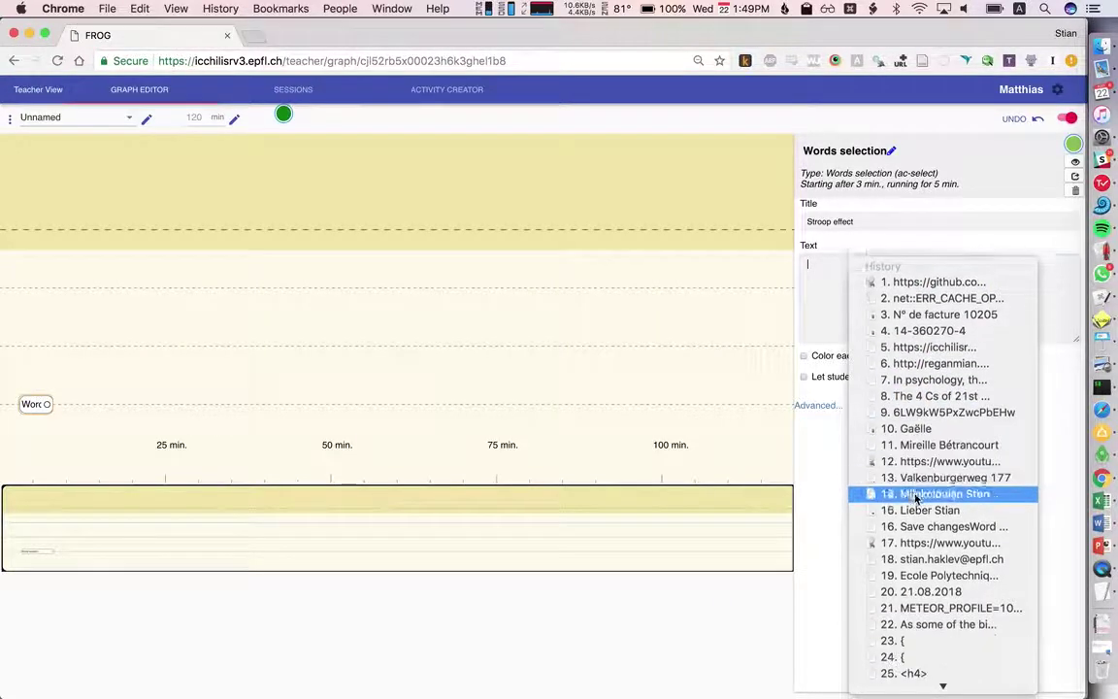
pyautogui.scroll(-10, 915, 497)
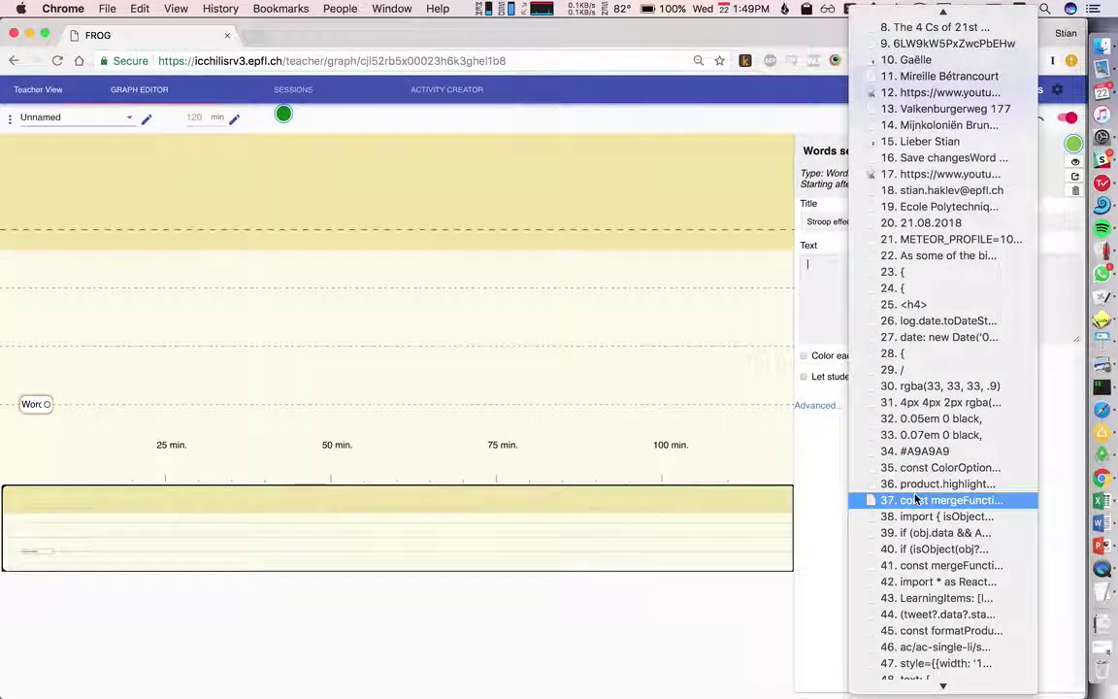
pyautogui.scroll(8, 915, 498)
pyautogui.scroll(2, 915, 498)
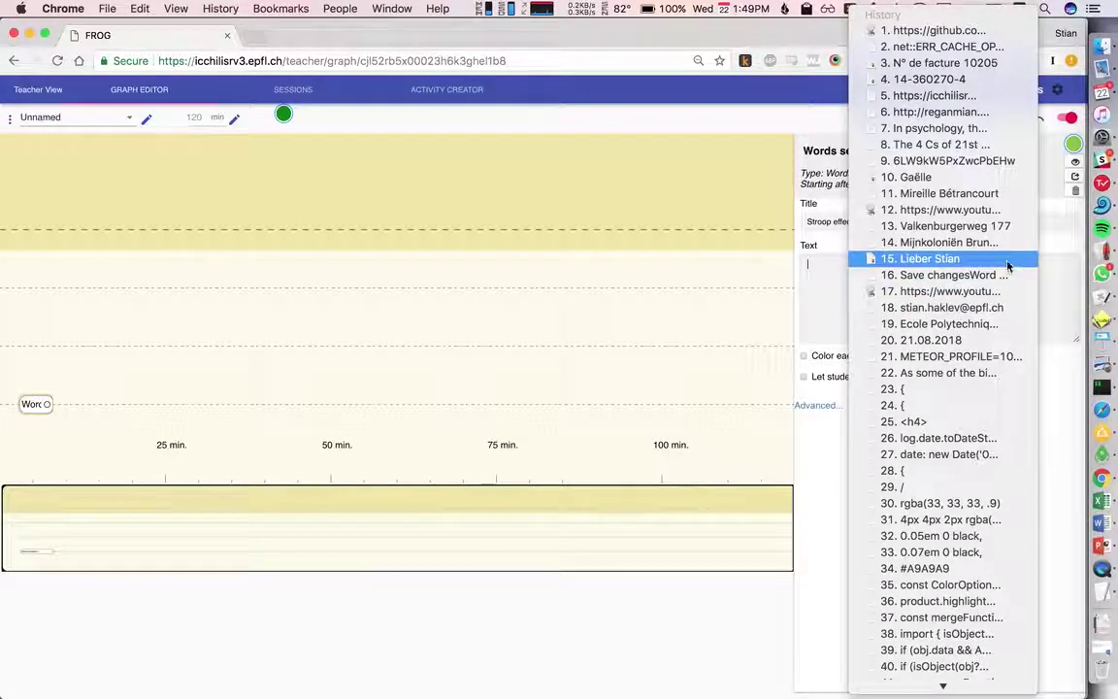
pyautogui.click(1003, 127)
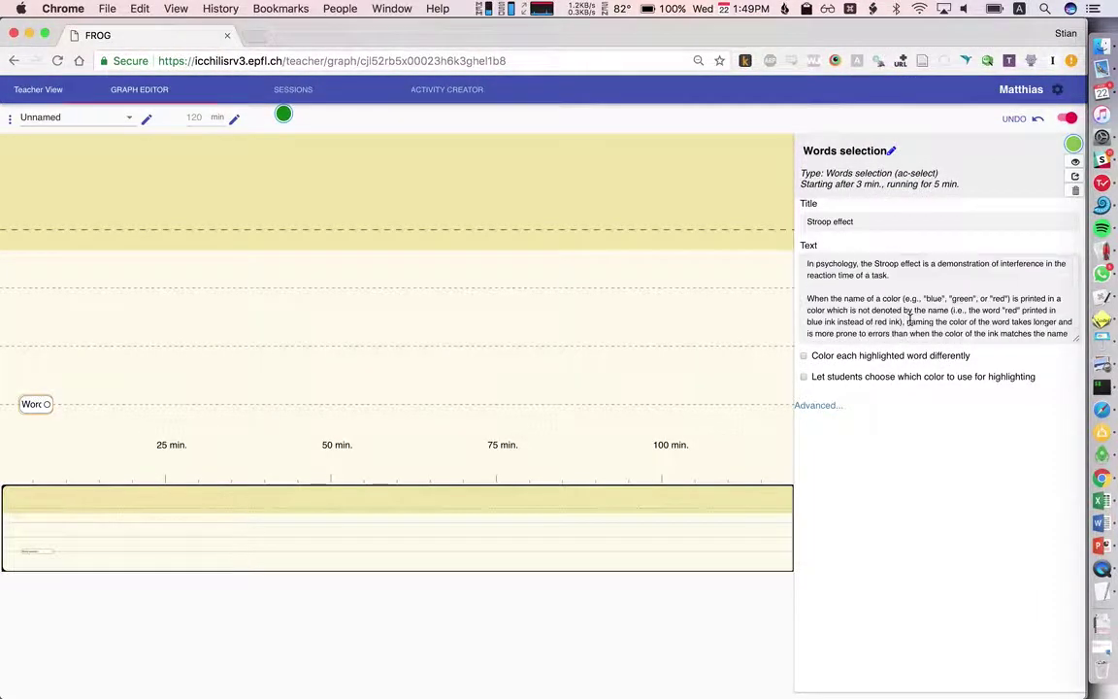
pyautogui.scroll(-3, 910, 321)
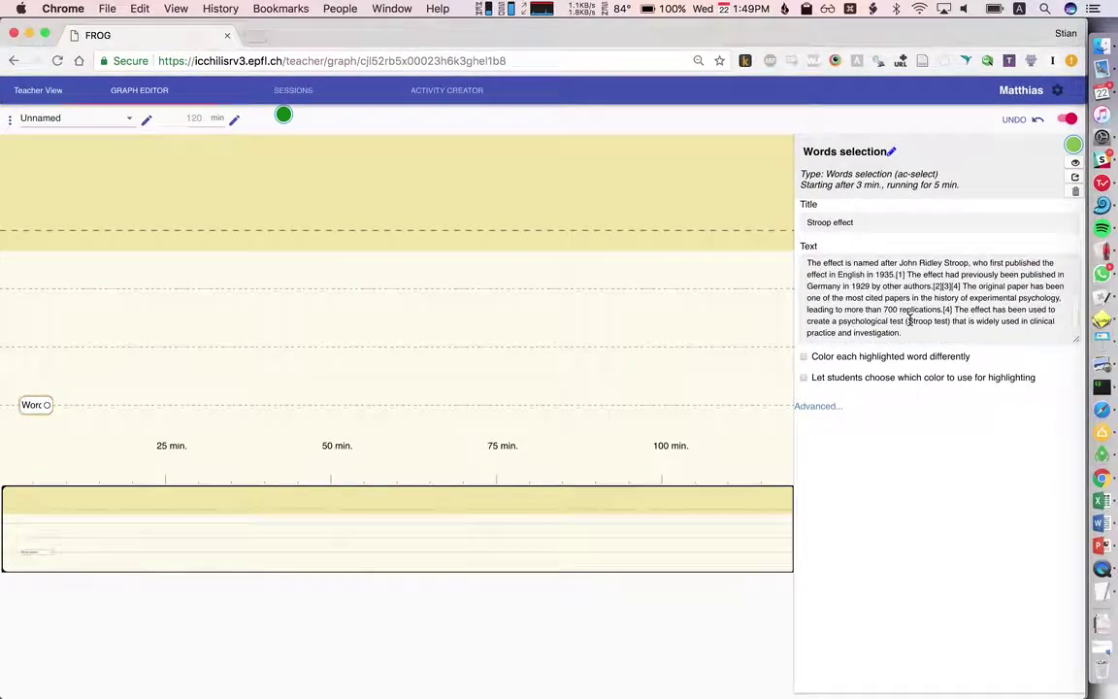
pyautogui.scroll(3, 909, 321)
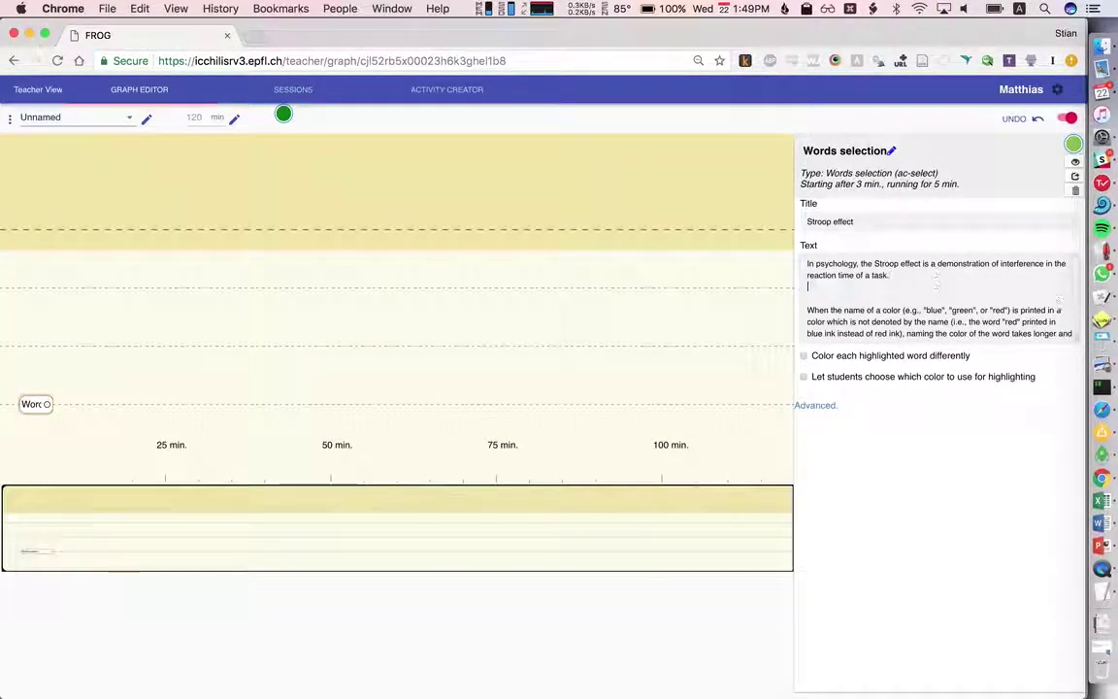
pyautogui.press('BackSpace')
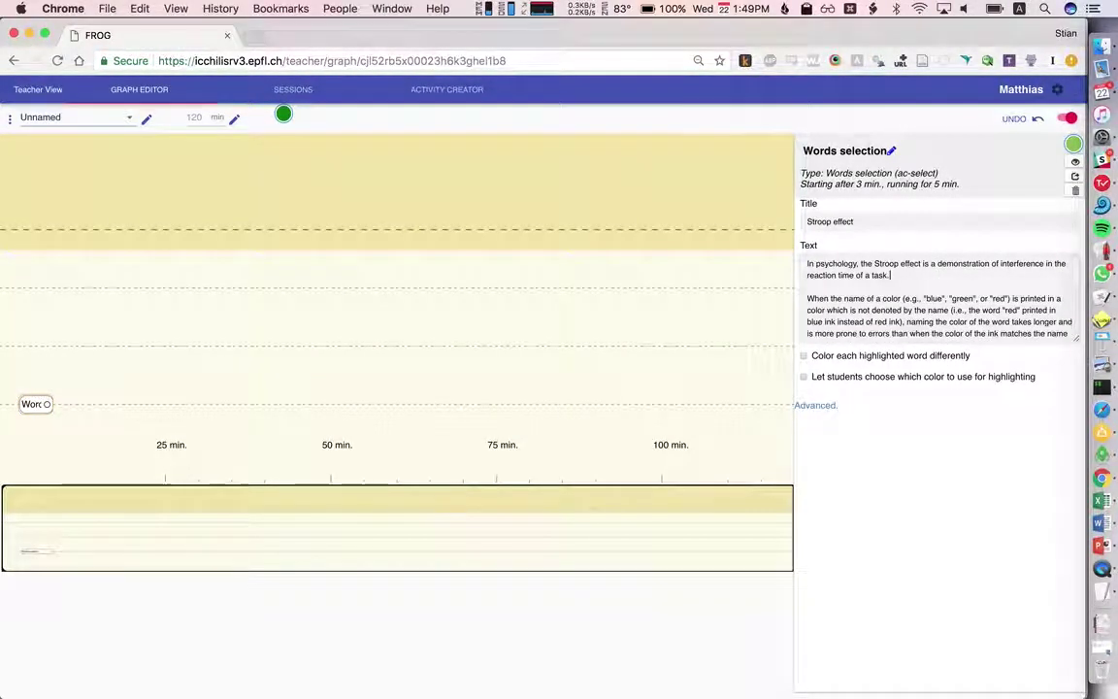
# Enable coloring each highlighted word differently, and check the activity in a preview.
pyautogui.click(921, 357)
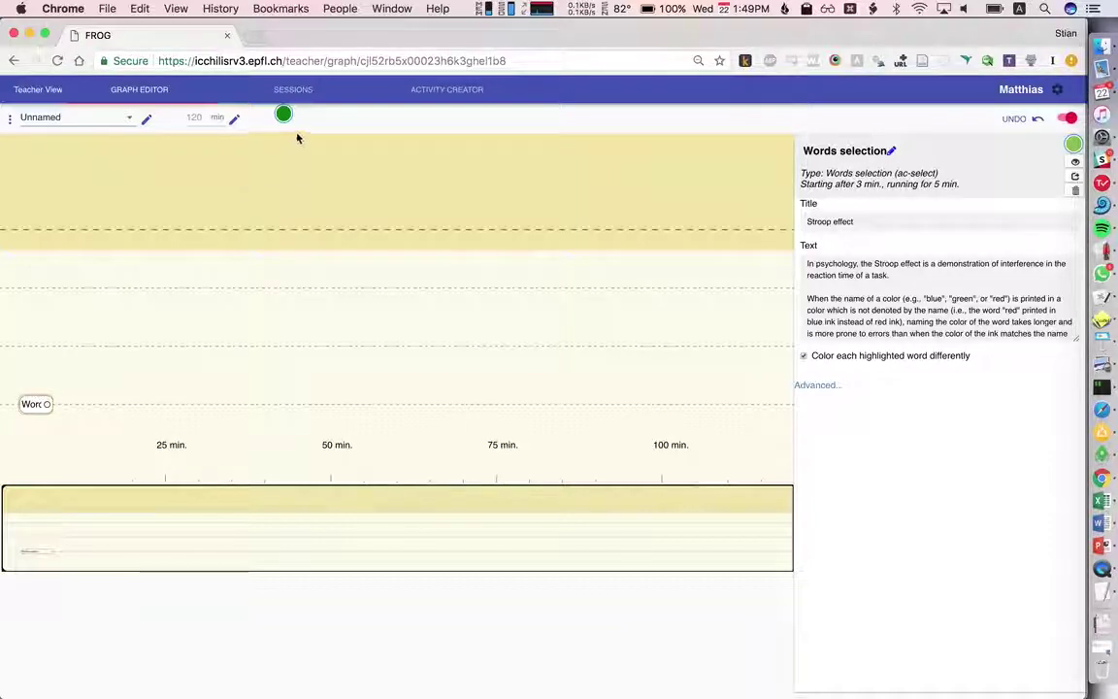
pyautogui.click(1073, 165)
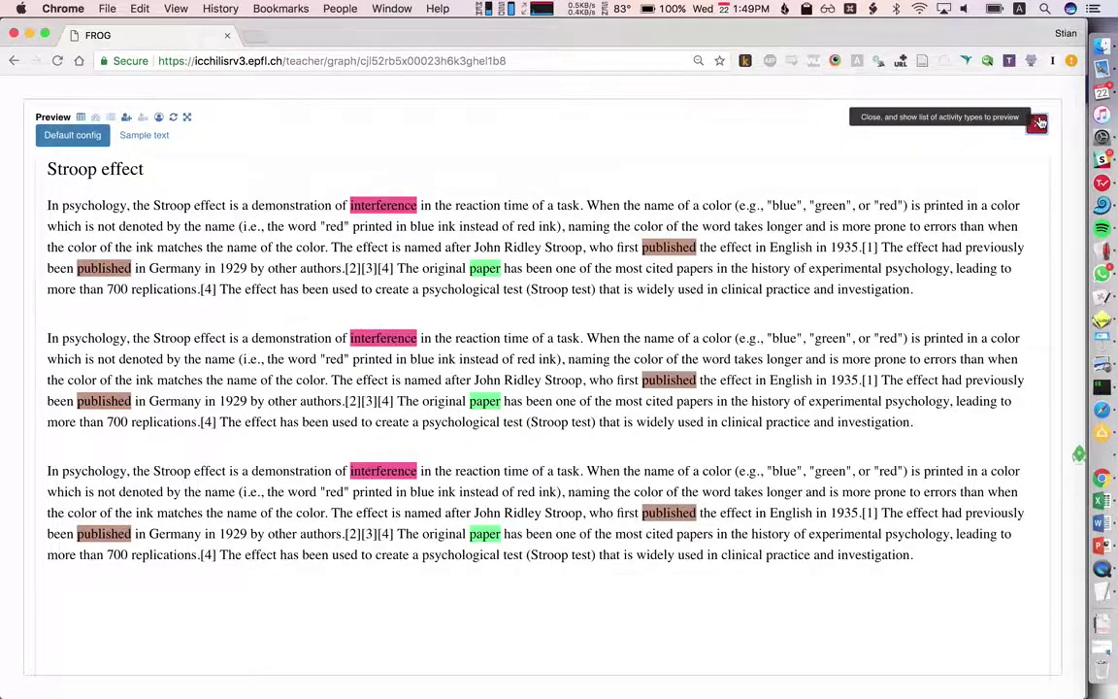
pyautogui.click(1038, 123)
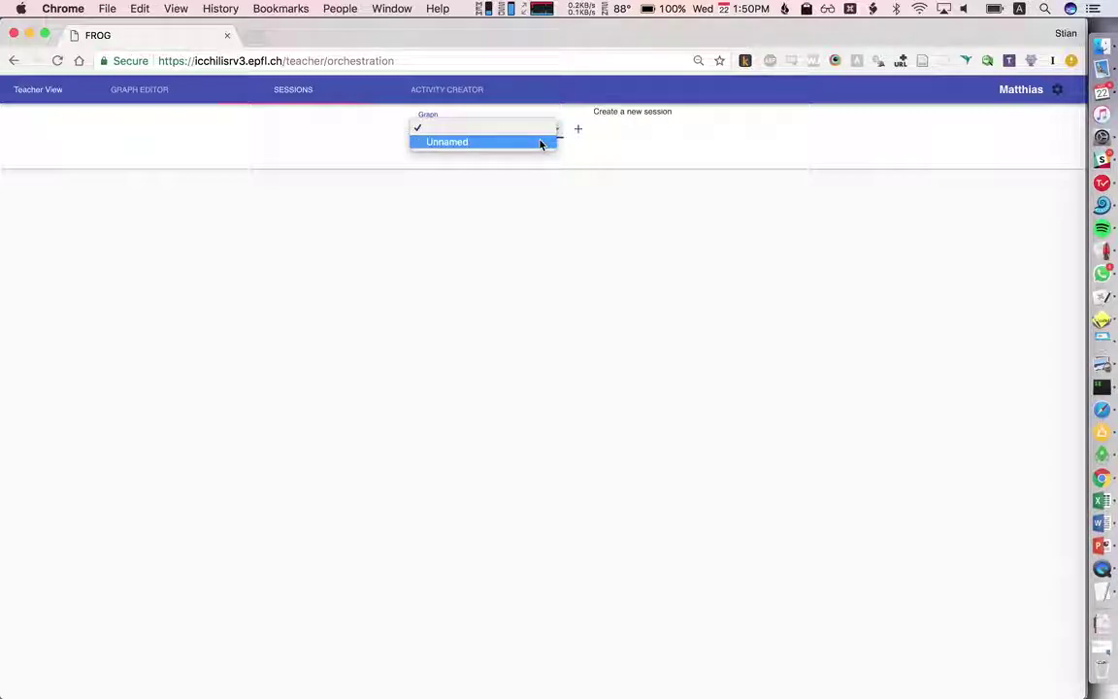
# Create a new session from the Unnamed graph and save its settings with login by name allowed.
pyautogui.click(541, 143)
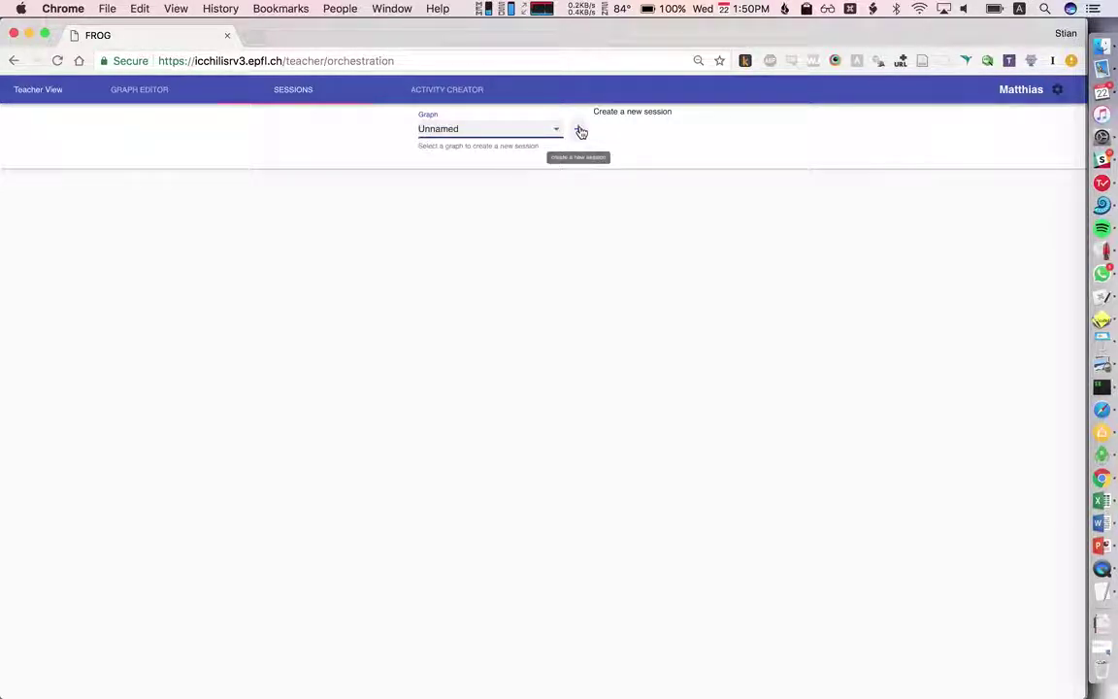
pyautogui.click(580, 131)
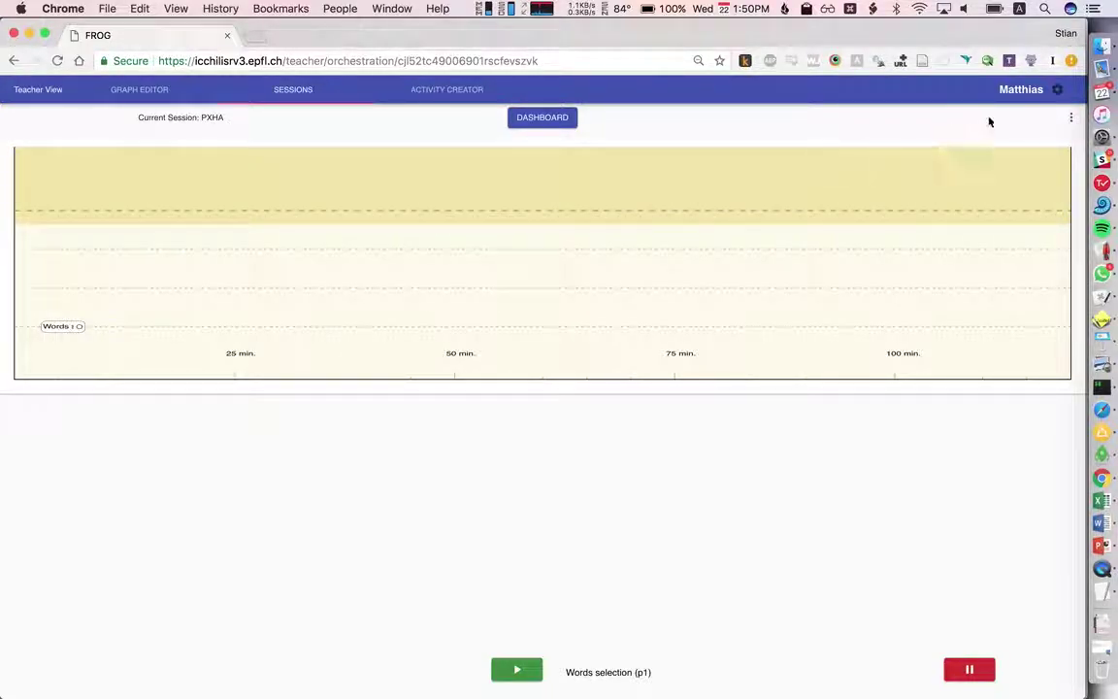
pyautogui.click(1072, 122)
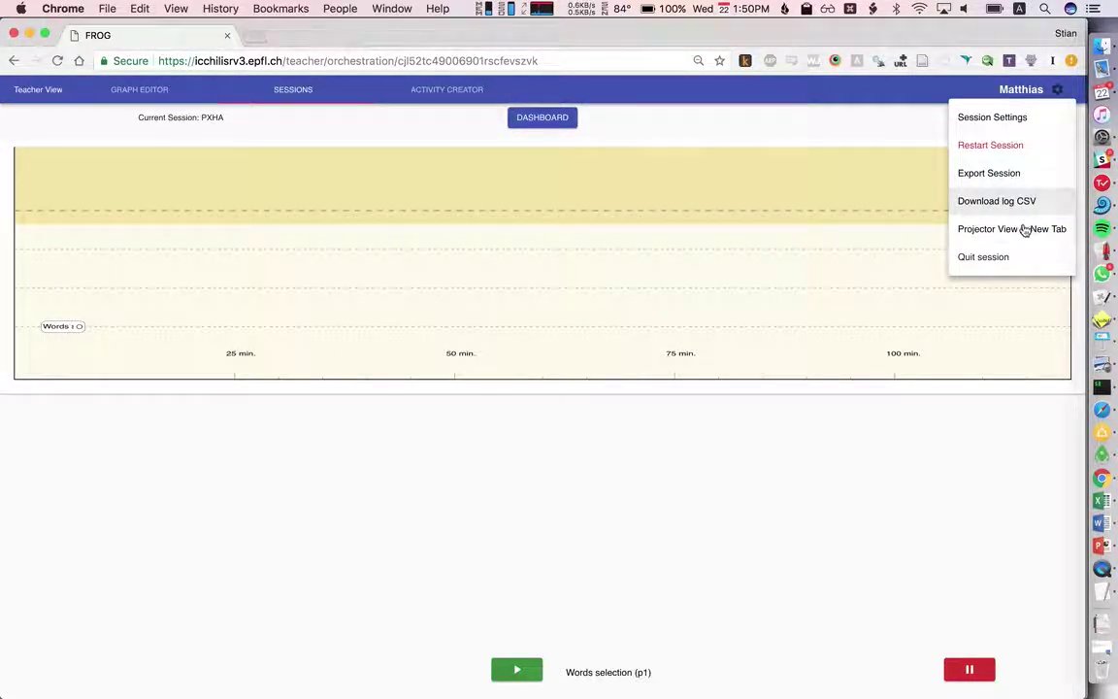
pyautogui.click(1062, 115)
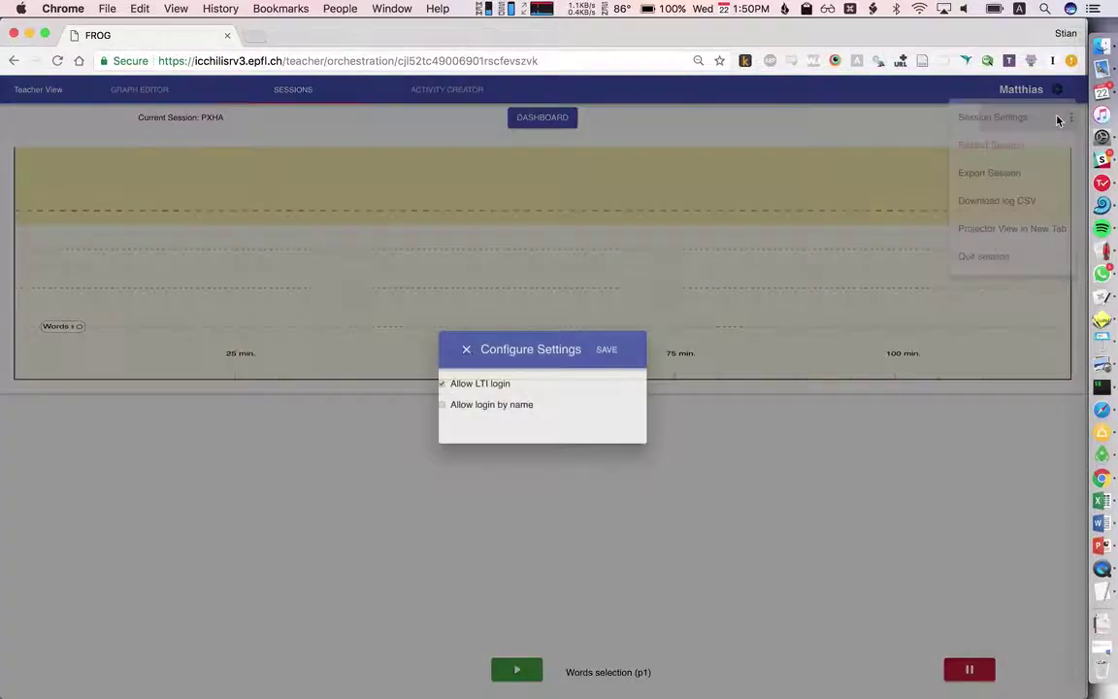
pyautogui.click(469, 409)
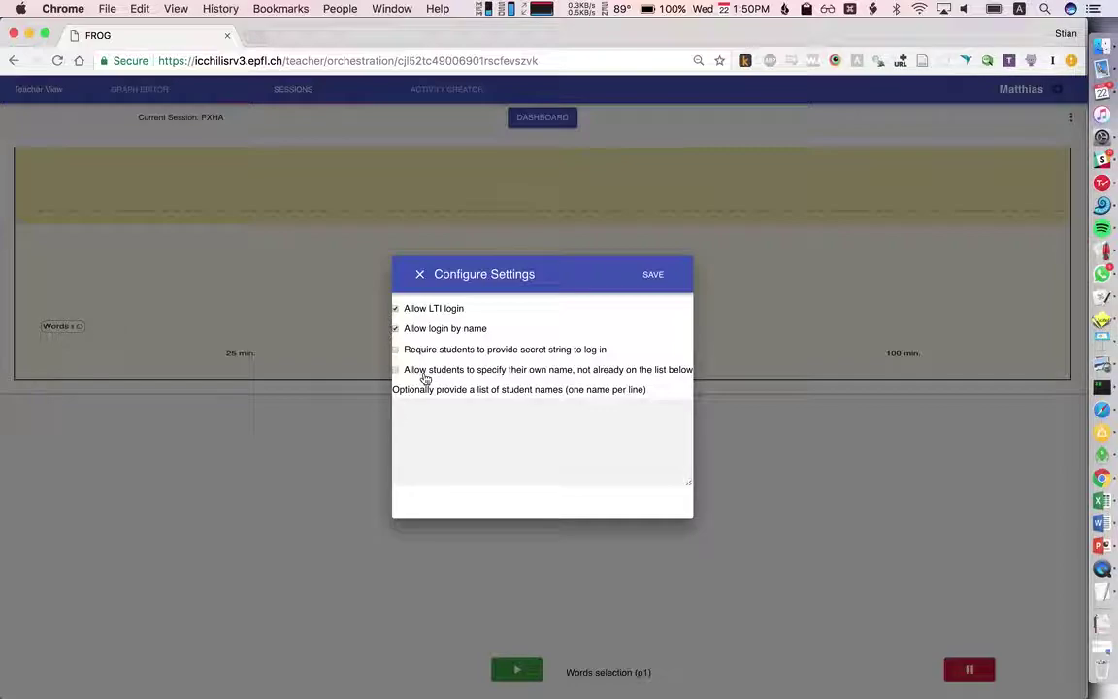
pyautogui.click(653, 274)
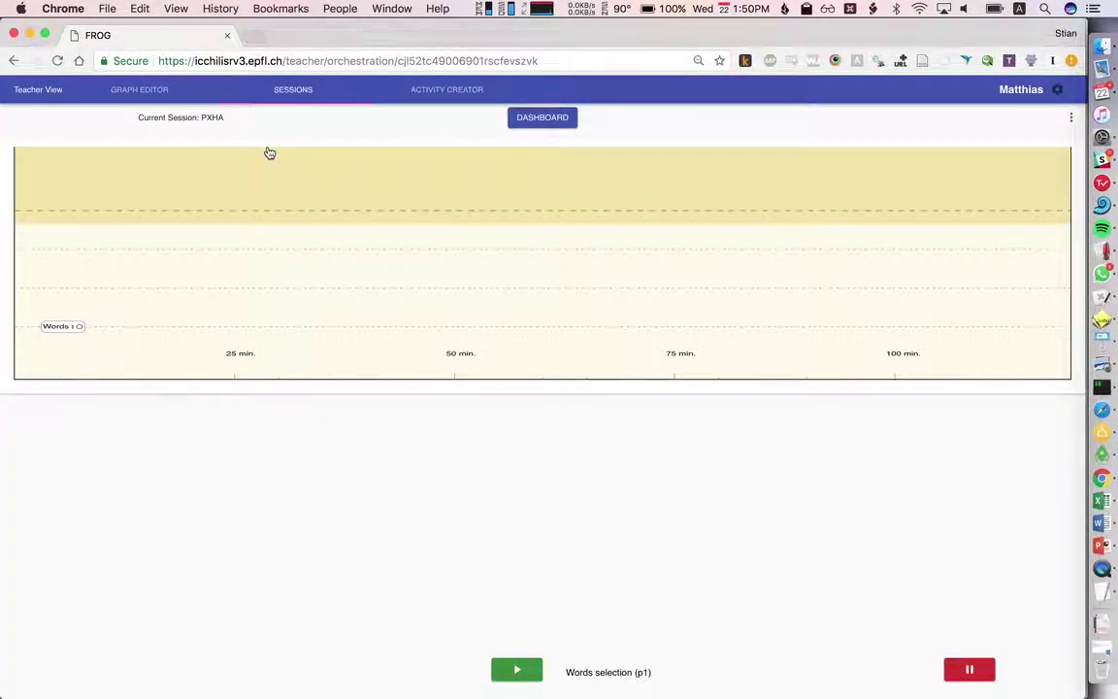
pyautogui.moveTo(285, 60); pyautogui.dragTo(71, 61)
pyautogui.press('super+c')
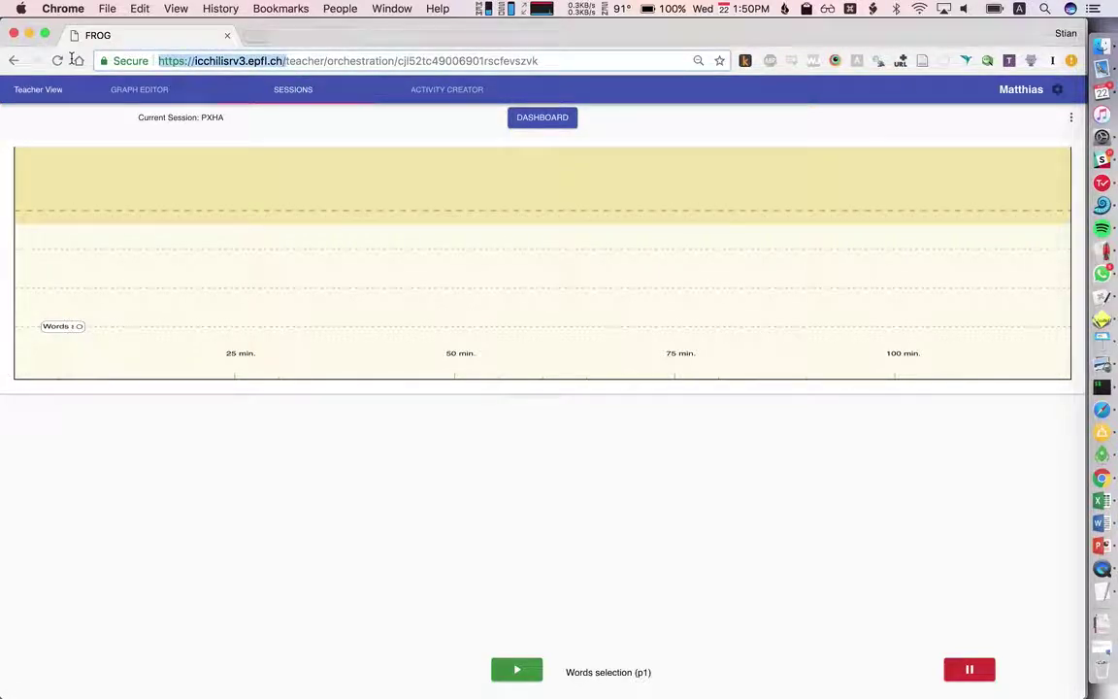
pyautogui.press('super+space')
pyautogui.write('fire')
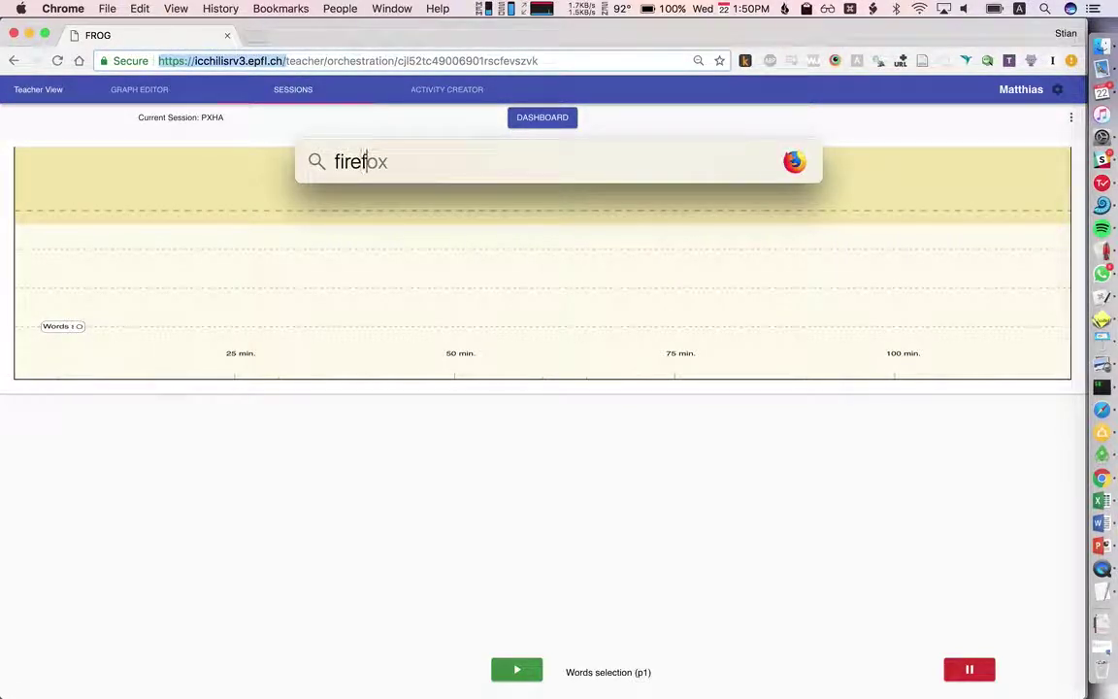
pyautogui.press('Return')
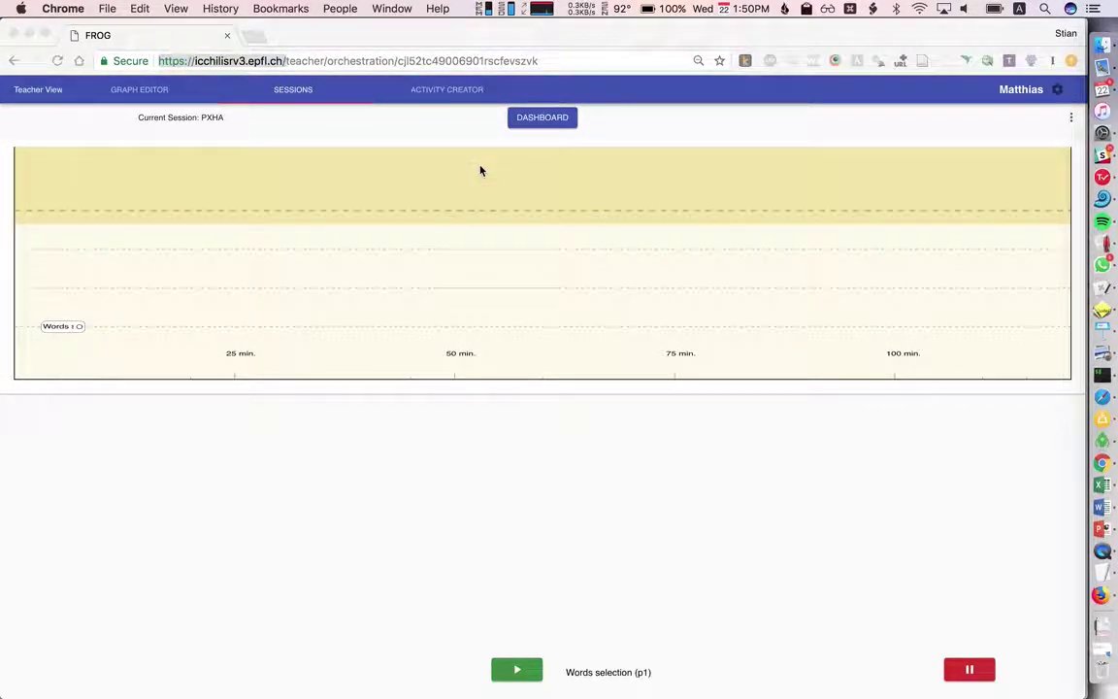
pyautogui.press('super+n')
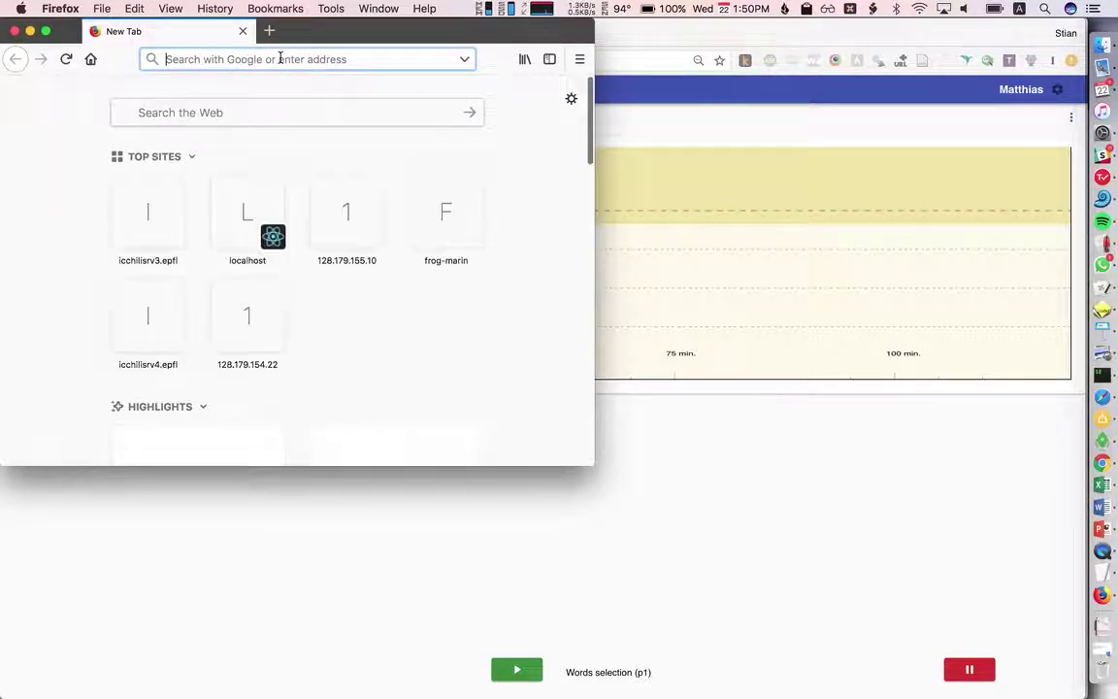
pyautogui.press('super+v')
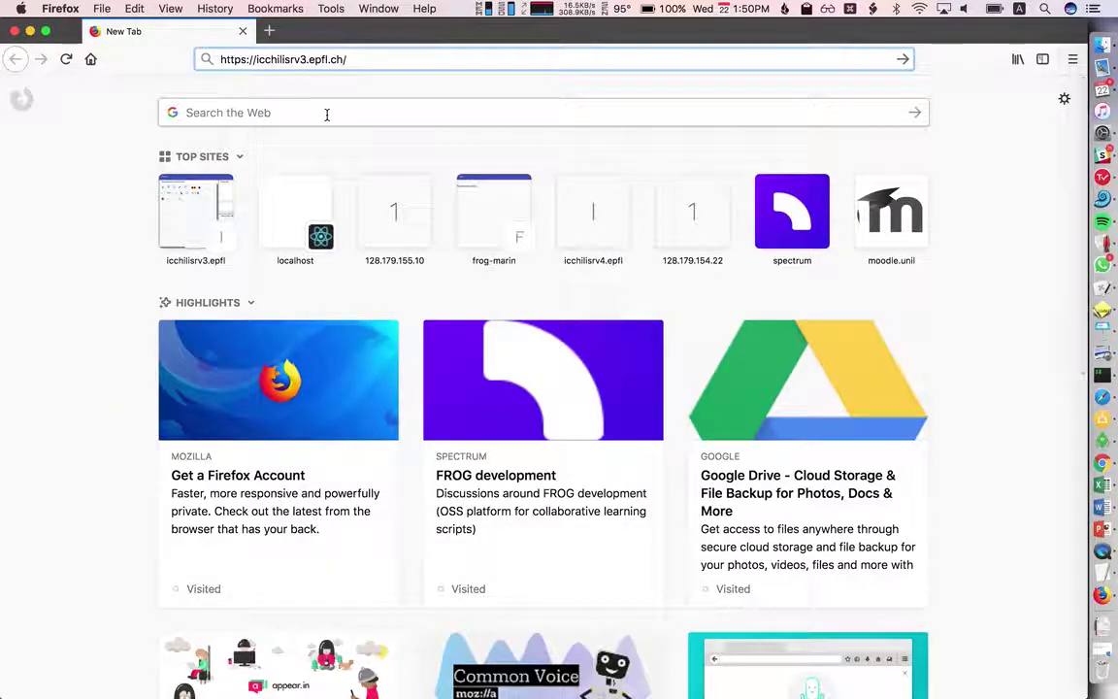
pyautogui.write('pxha')
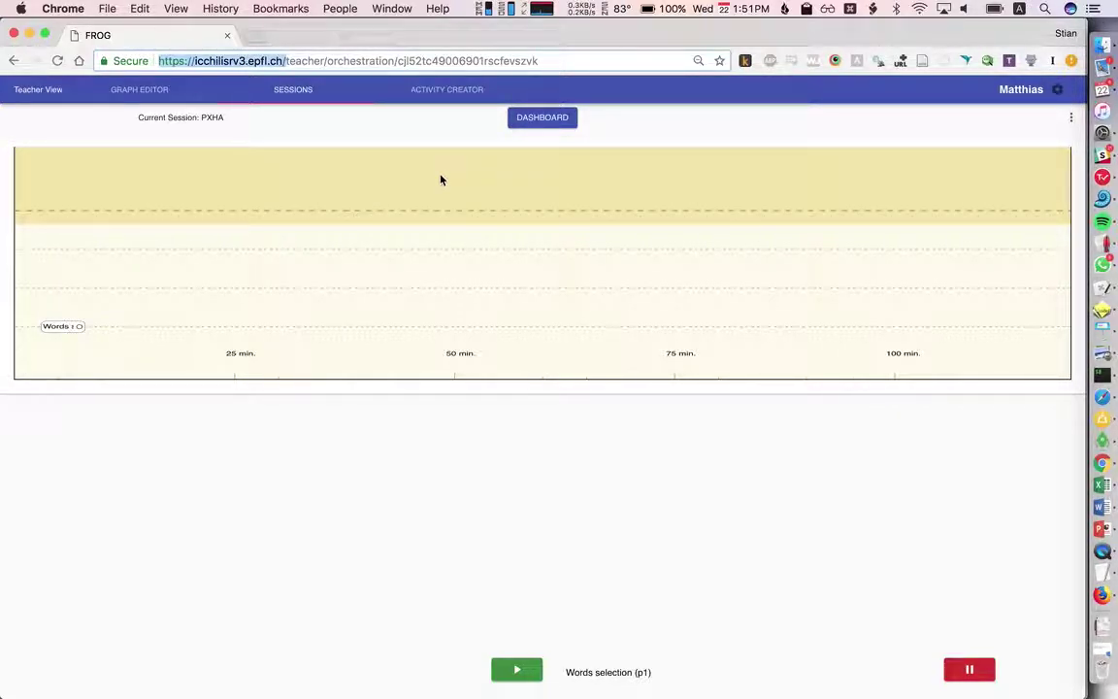
# Go to moodle.epfl.ch in a new browser tab and enter the Digital Education & Learning Analytics course.
pyautogui.press('super+t')
pyautogui.write('efp')
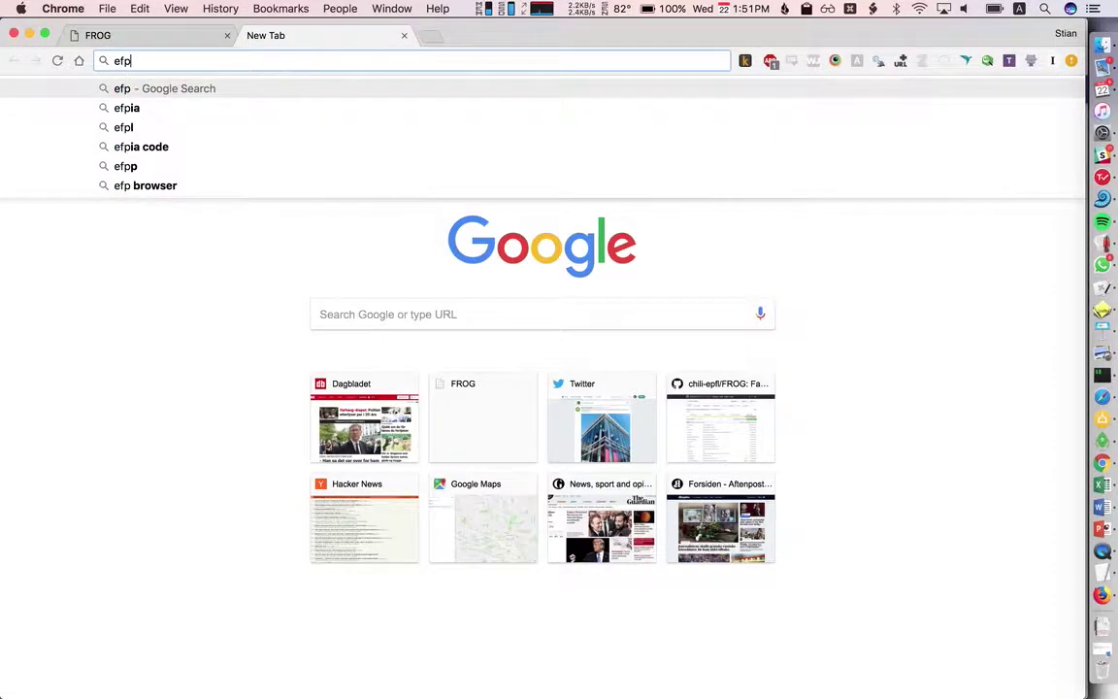
pyautogui.press('BackSpace')
pyautogui.press('BackSpace')
pyautogui.write('pfl')
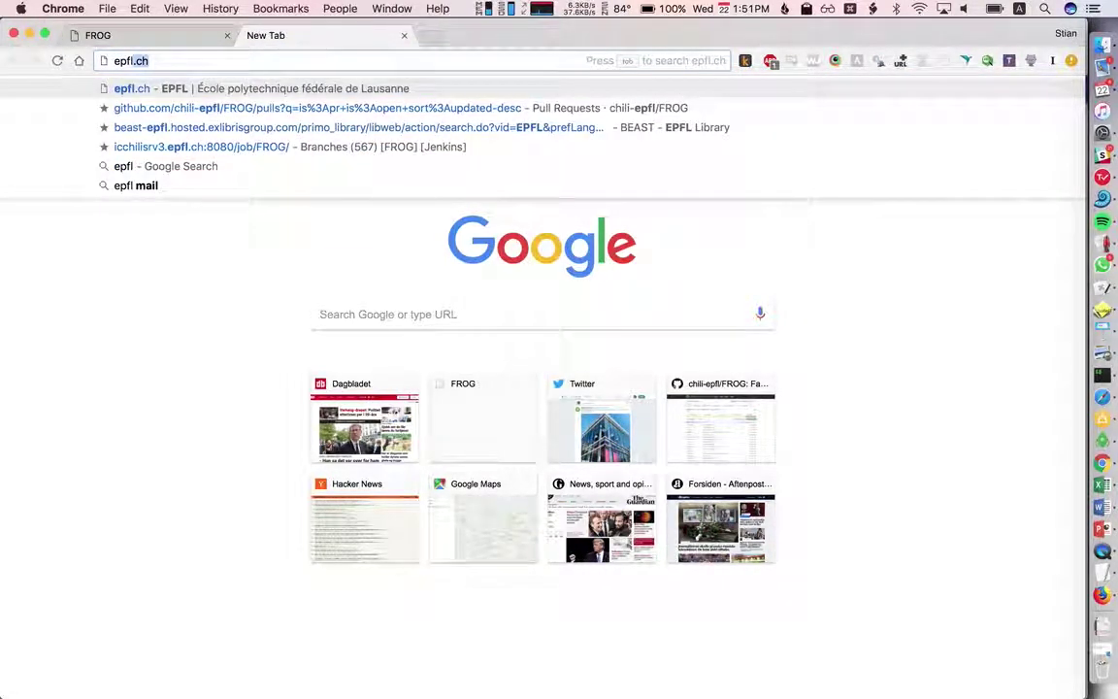
pyautogui.press('super+a')
pyautogui.write('mood')
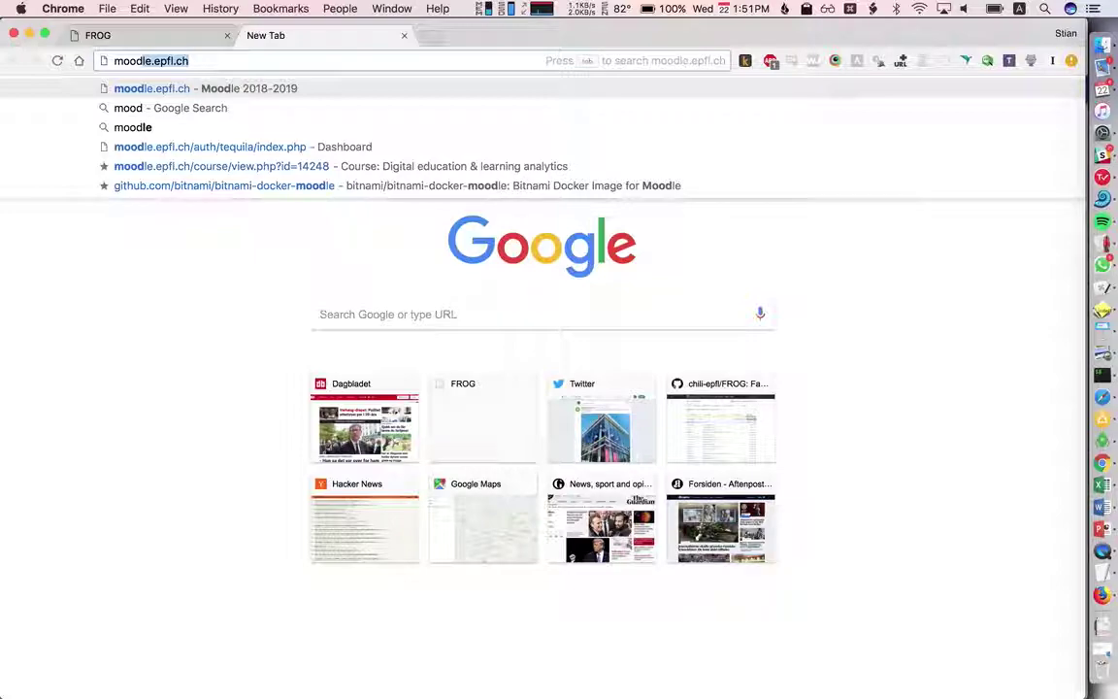
pyautogui.press('Return')
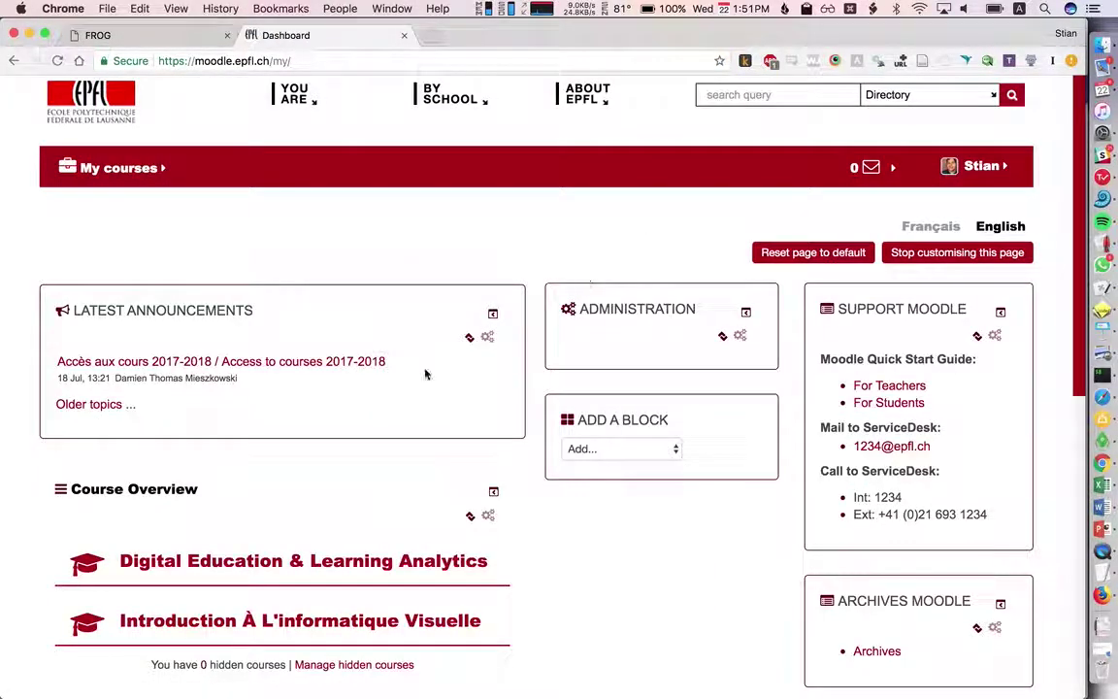
pyautogui.scroll(-1, 425, 374)
pyautogui.click(291, 504)
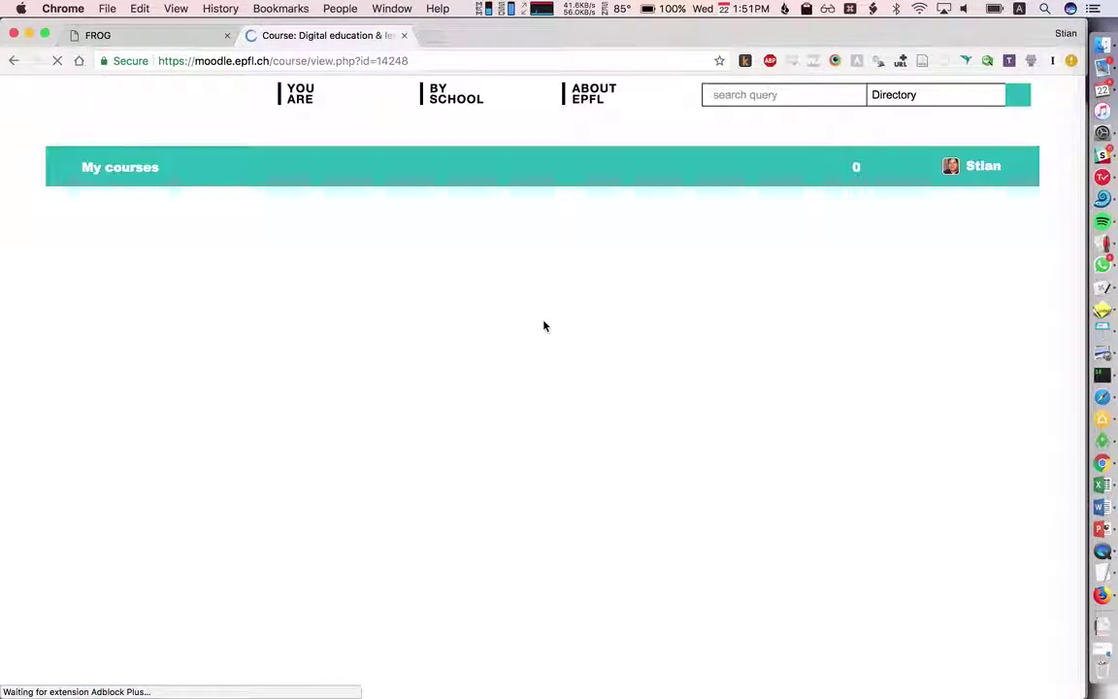
# Add a new External tool activity to the general section at the start of the CS-411 course.
pyautogui.scroll(-5, 456, 332)
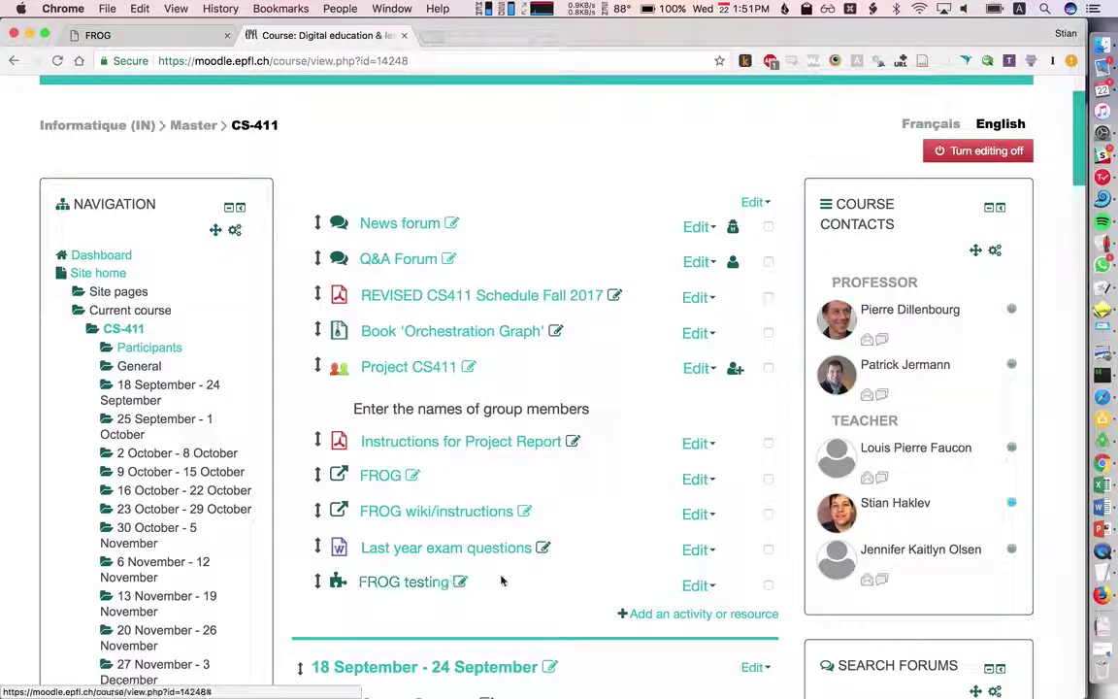
pyautogui.click(671, 617)
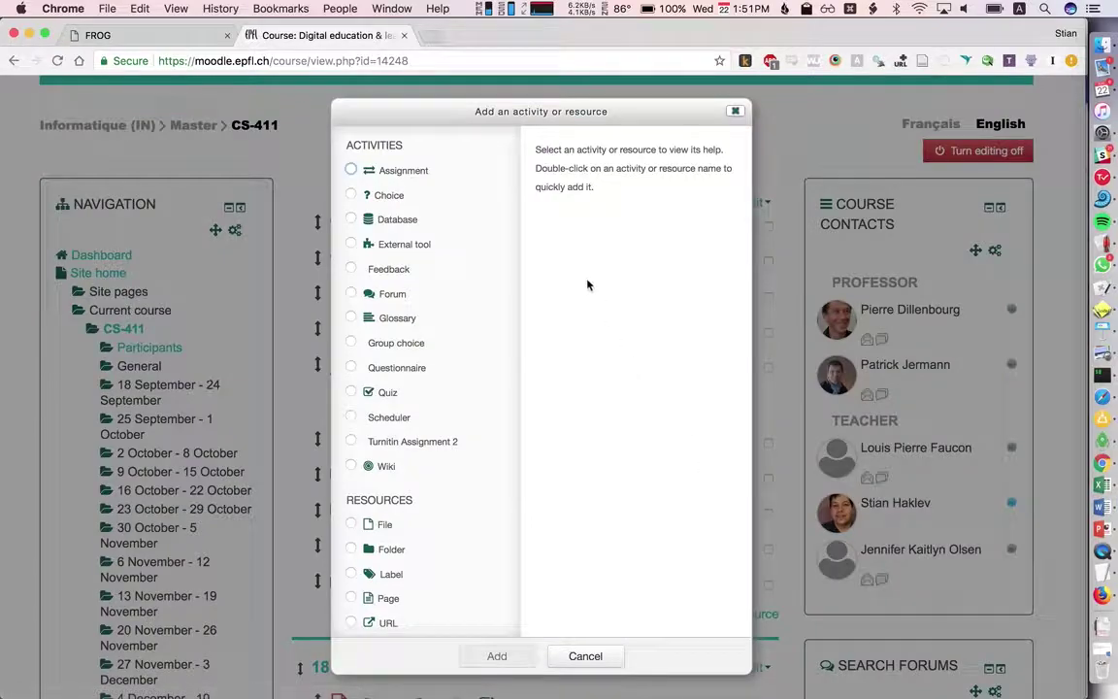
pyautogui.click(407, 250)
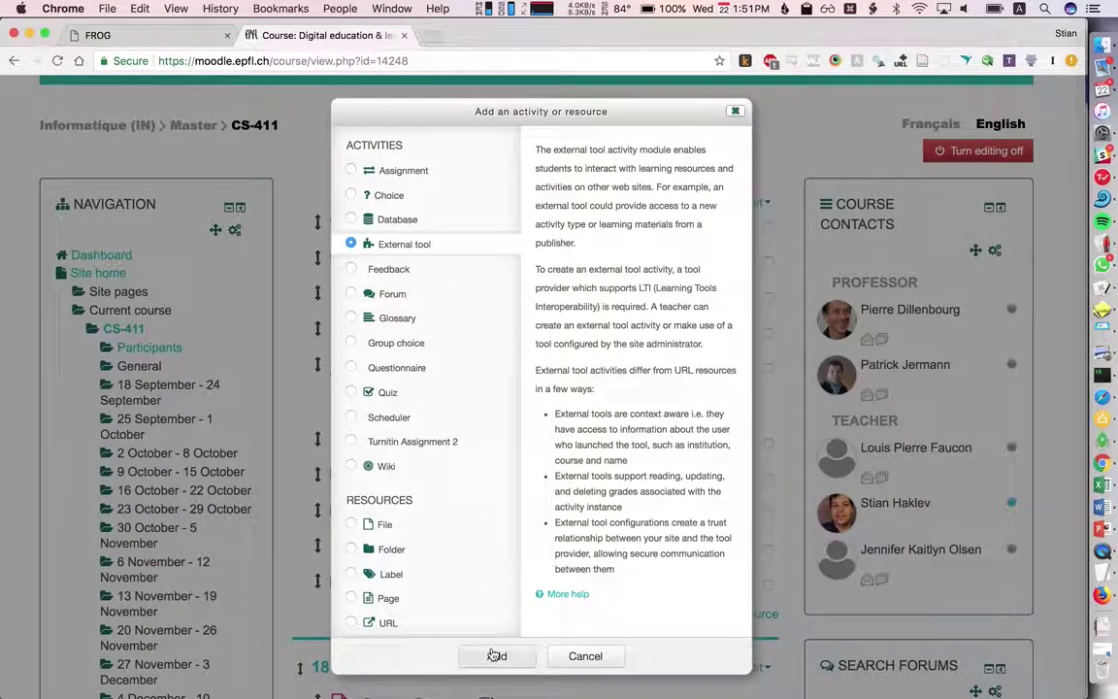
pyautogui.click(494, 656)
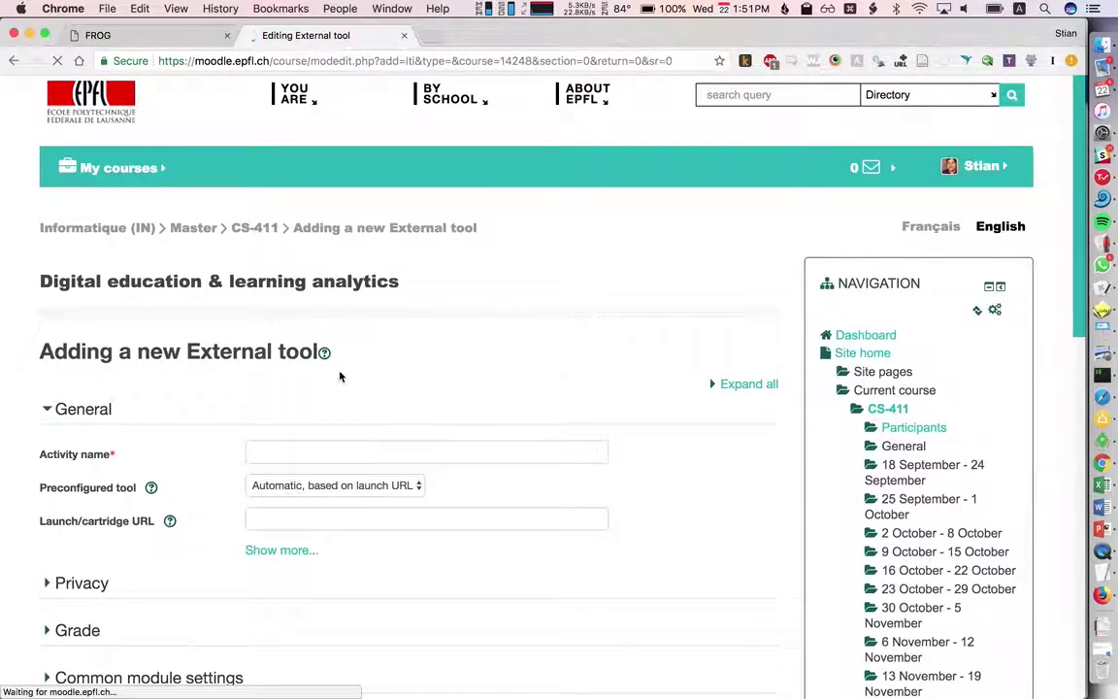
# Check the preconfigured tool choices and expand the additional general settings of the new External tool.
pyautogui.scroll(-1, 339, 374)
pyautogui.scroll(-1, 339, 375)
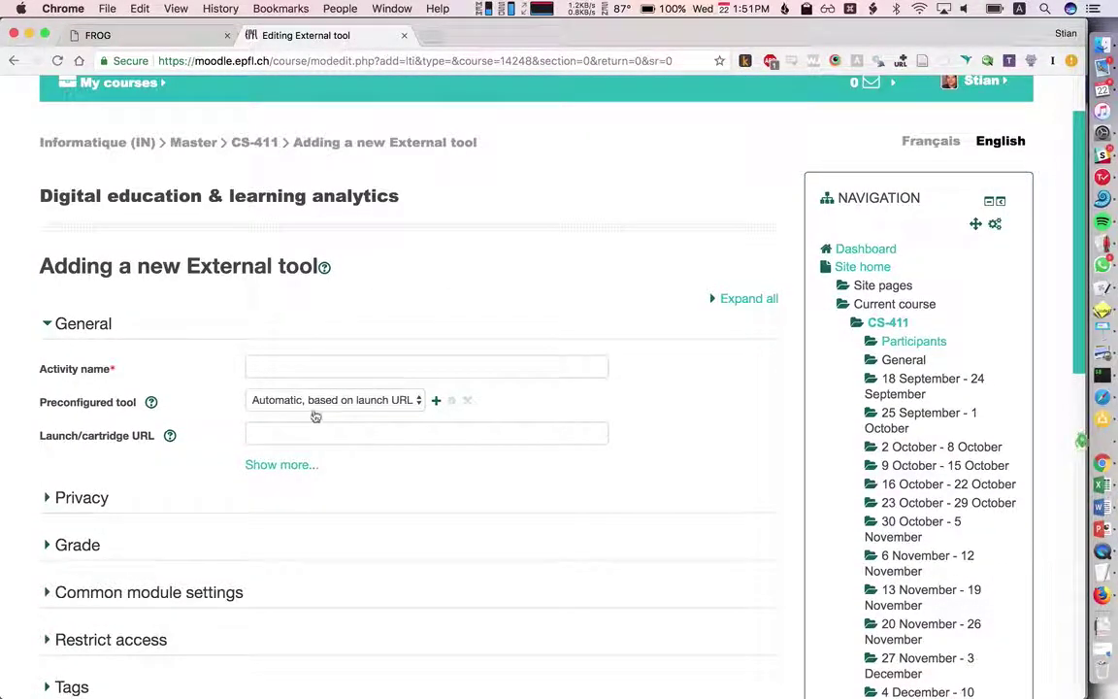
pyautogui.click(320, 403)
pyautogui.click(306, 368)
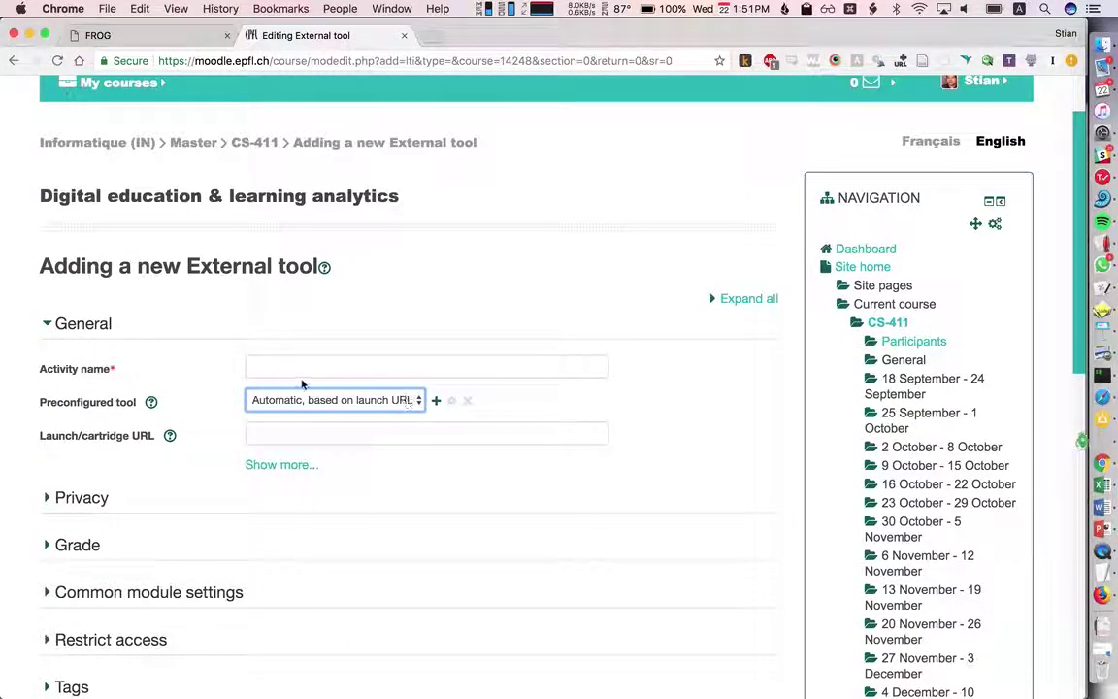
pyautogui.scroll(-1, 272, 375)
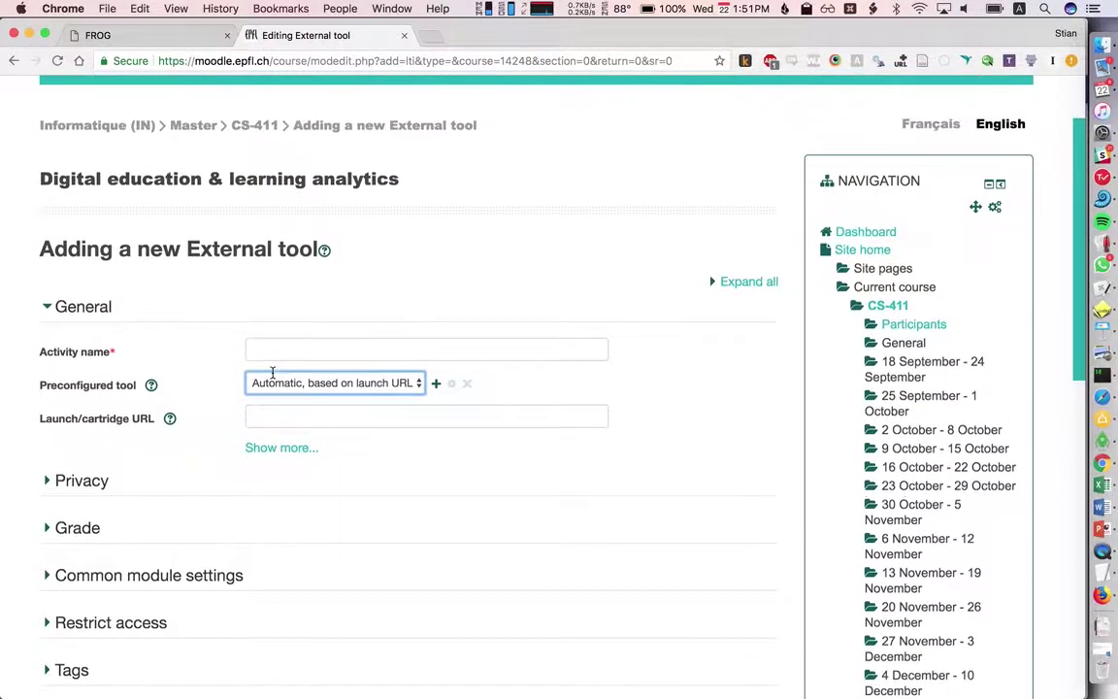
pyautogui.click(276, 448)
pyautogui.scroll(-3, 279, 454)
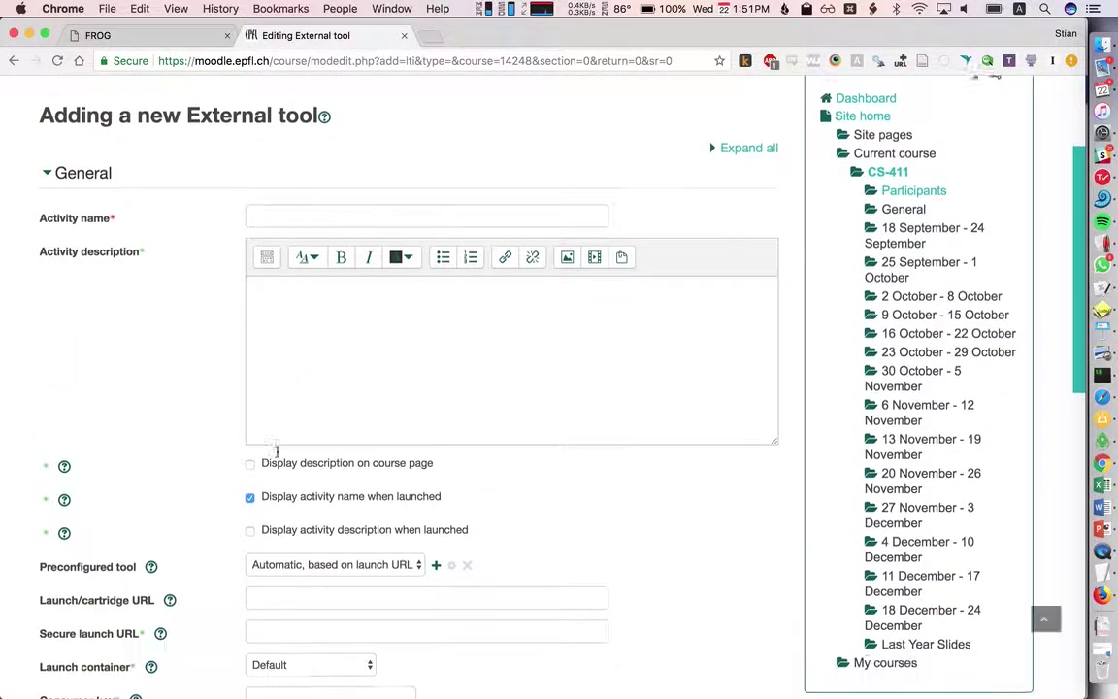
pyautogui.scroll(-3, 279, 456)
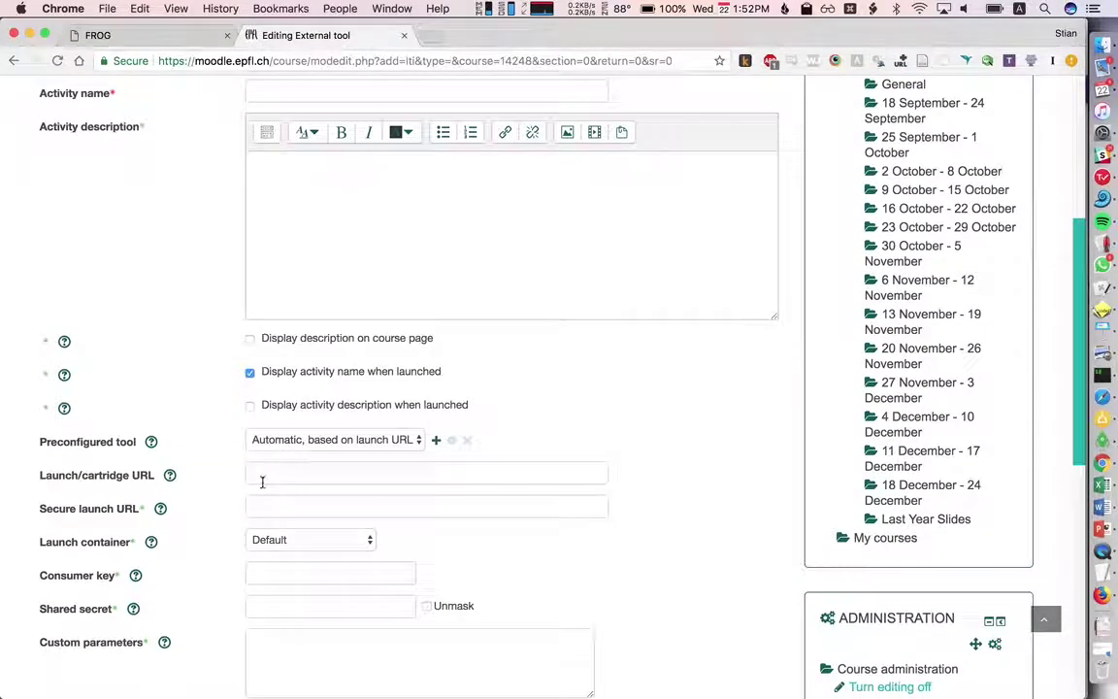
pyautogui.click(271, 506)
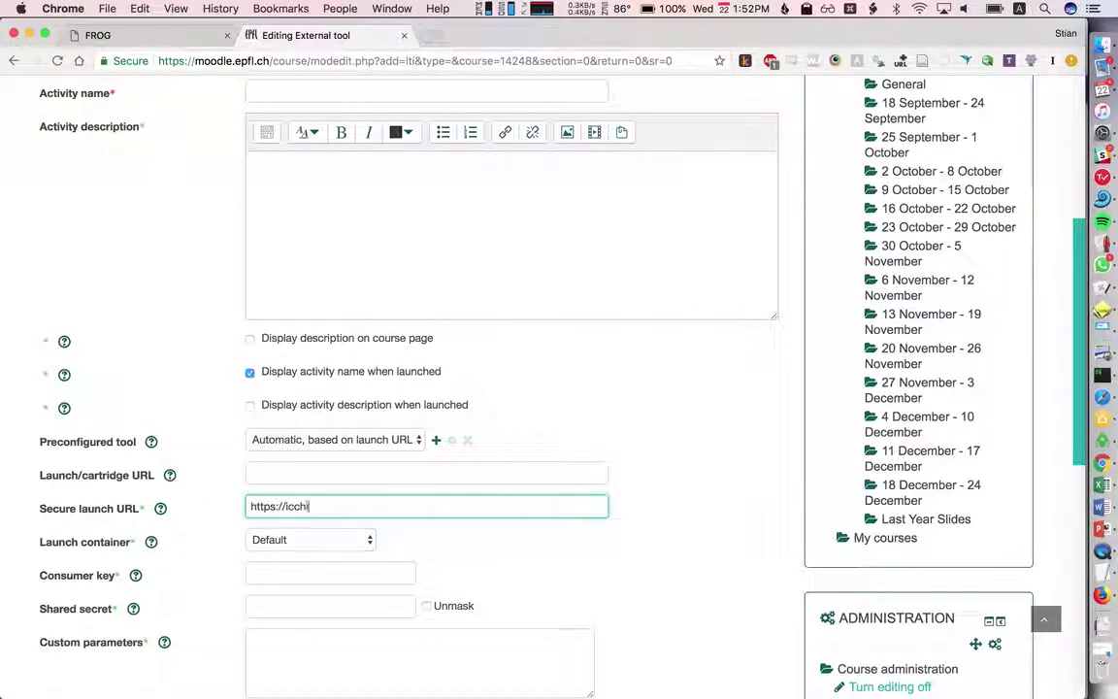
pyautogui.write('https://icchilisrv3.epfl.ch')
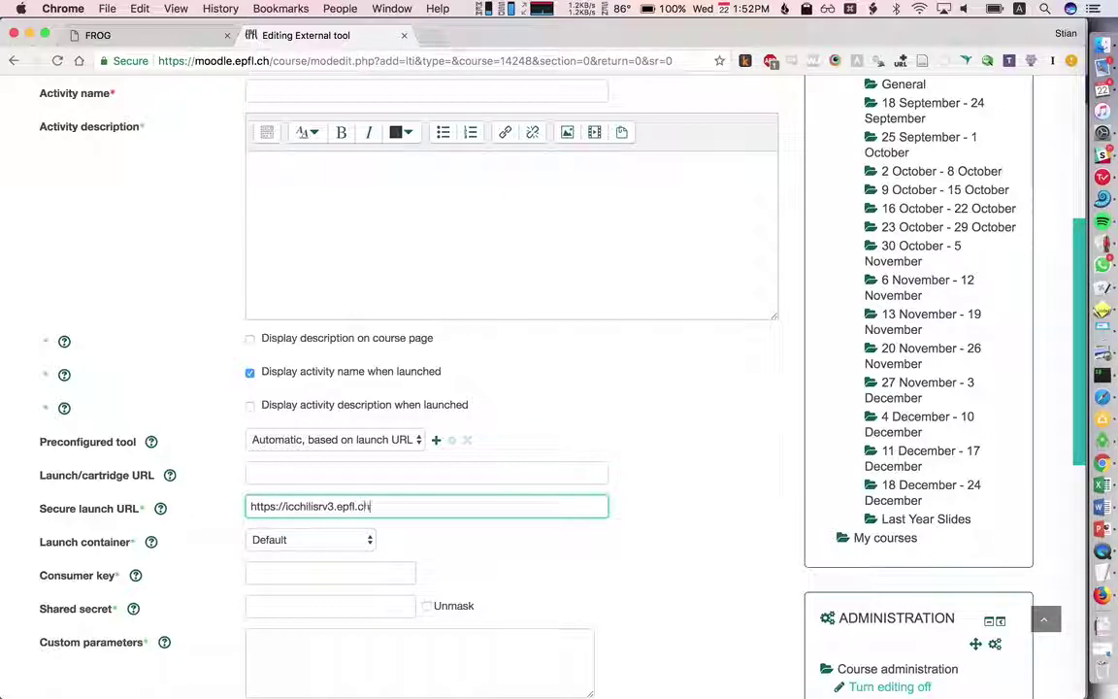
pyautogui.write('/lti/')
pyautogui.hotkey('ctrl', 'shift', 'Tab')
pyautogui.hotkey('ctrl', 'Tab')
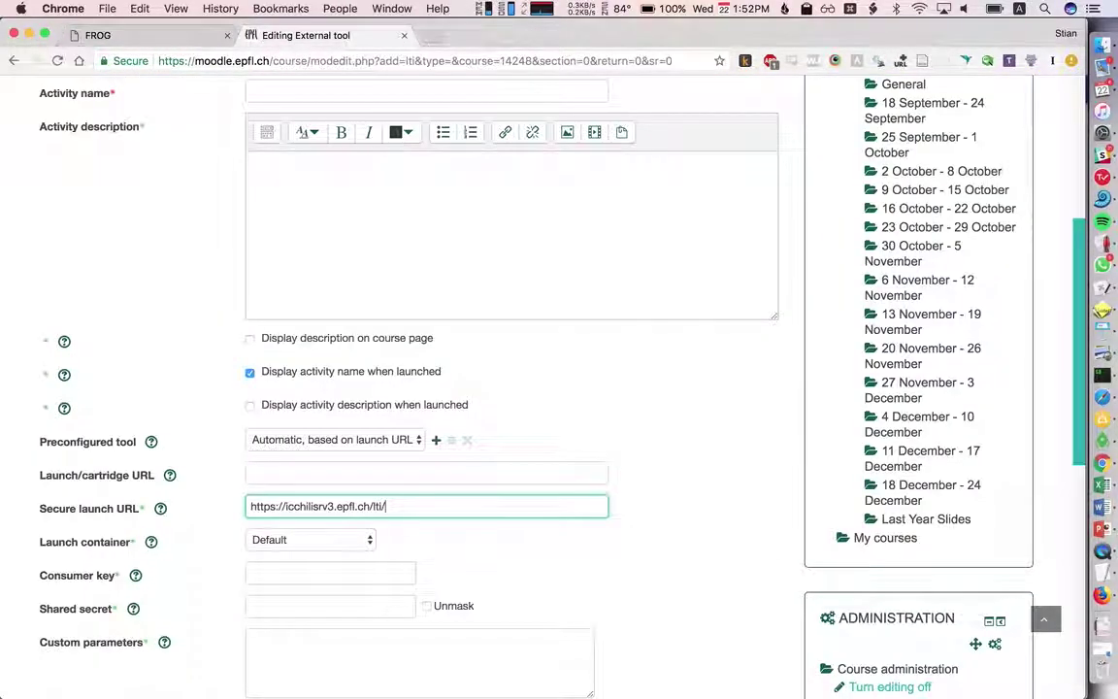
pyautogui.write('PXHA')
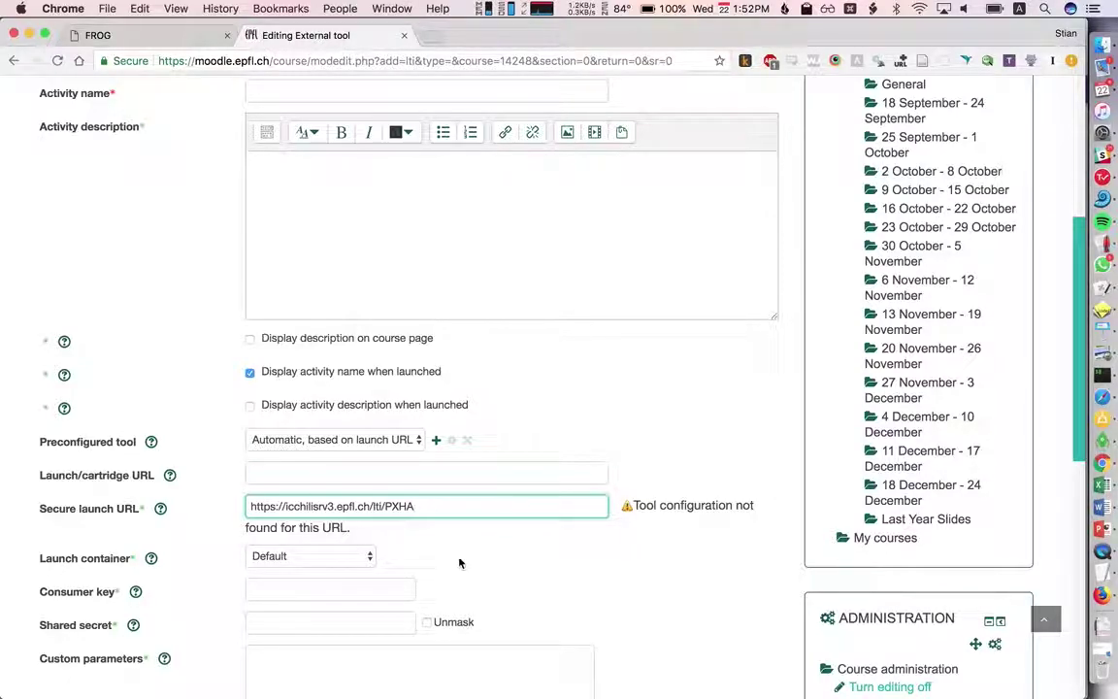
# Review the launch container options and the rest of the form, keeping the container at Default.
pyautogui.scroll(-1, 461, 565)
pyautogui.scroll(1, 461, 565)
pyautogui.click(341, 544)
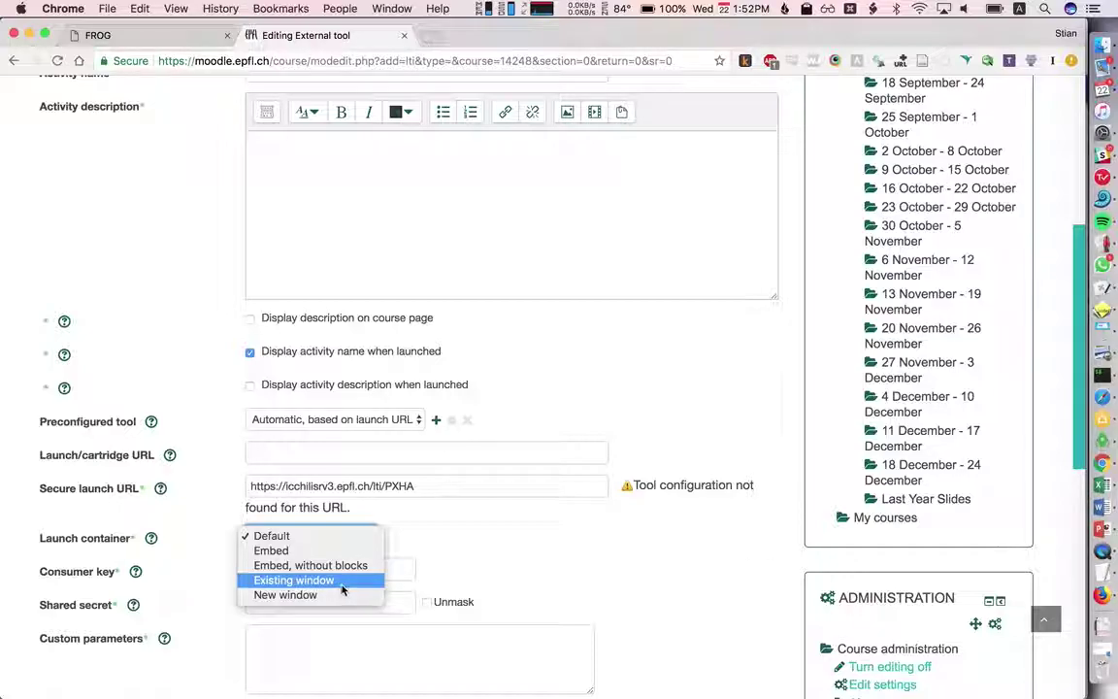
pyautogui.click(449, 544)
pyautogui.scroll(3, 449, 546)
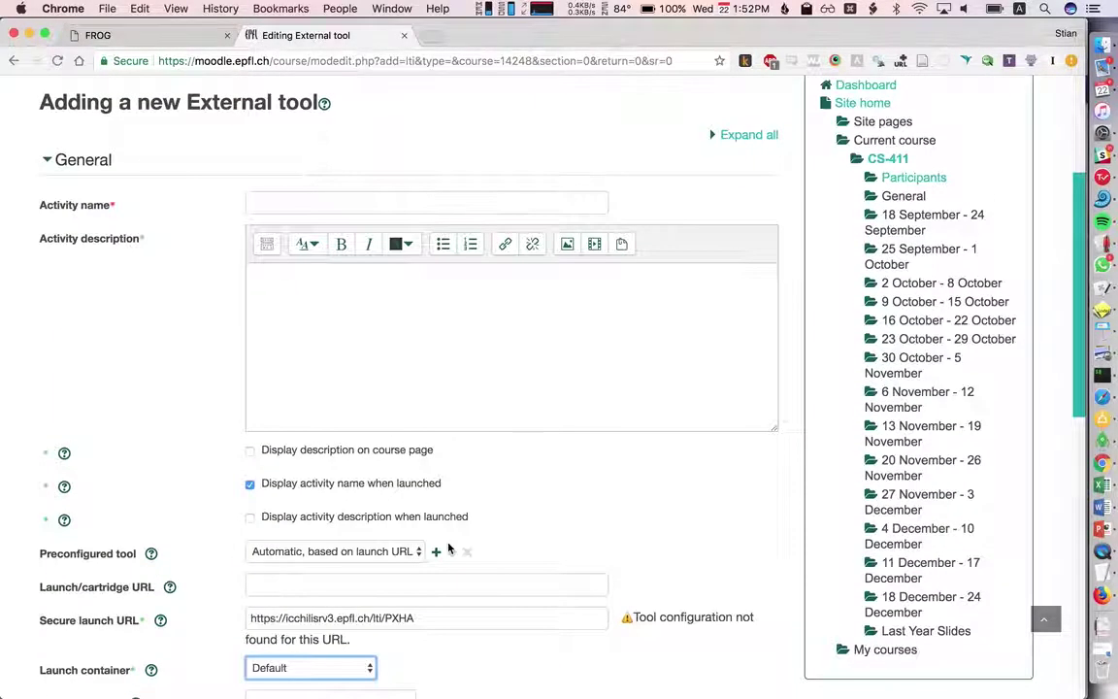
pyautogui.scroll(-5, 449, 546)
pyautogui.scroll(5, 448, 543)
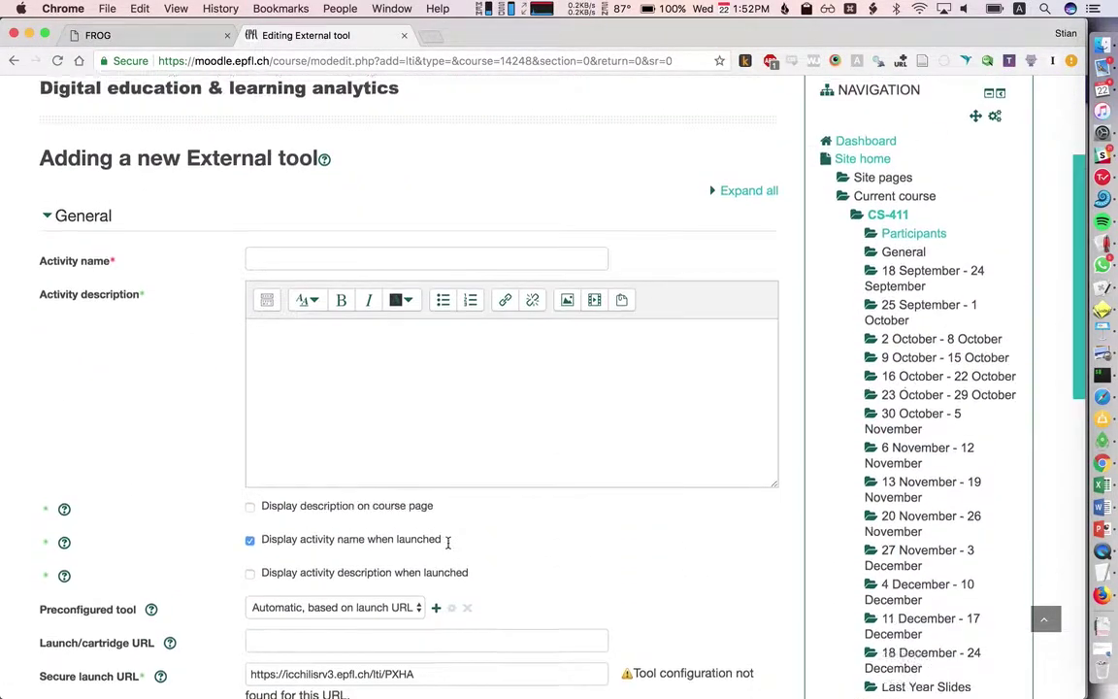
# Name the activity "Text reading on Stroop" and save it, returning to the course.
pyautogui.scroll(1, 447, 541)
pyautogui.click(385, 298)
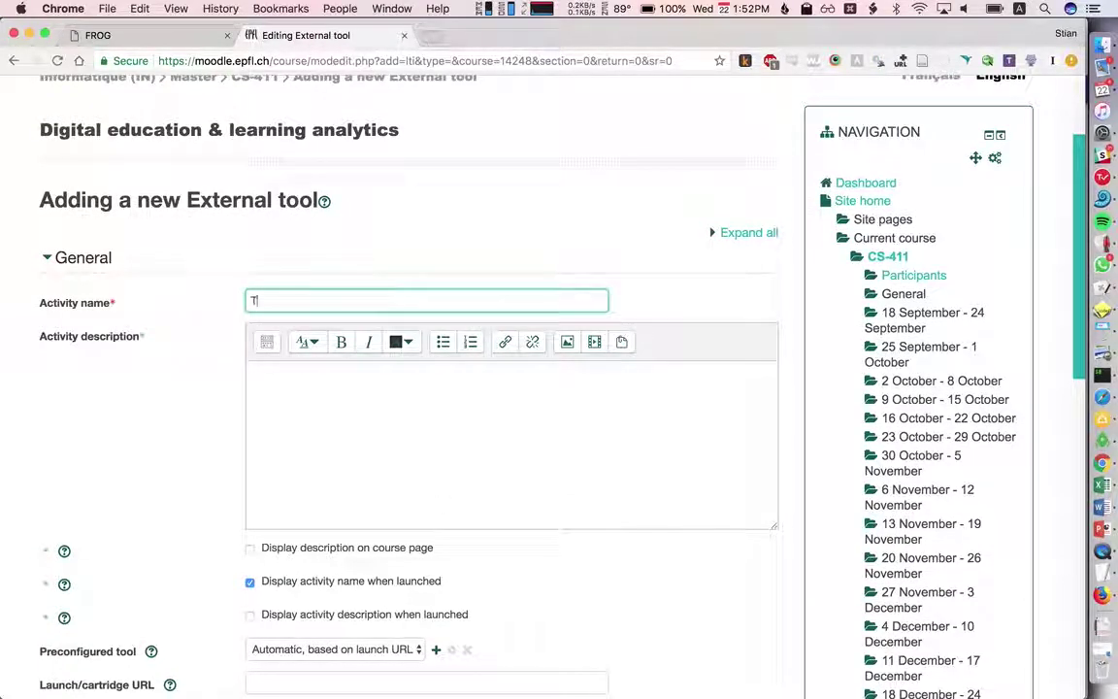
pyautogui.write('Text reading on STR')
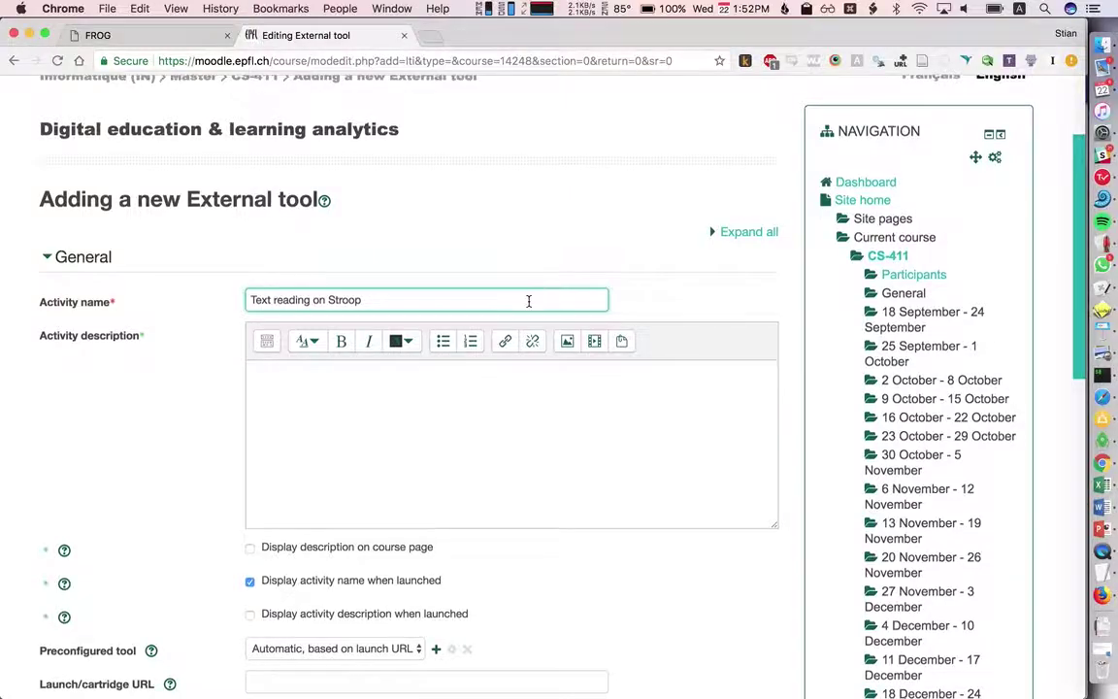
pyautogui.scroll(-15, 529, 302)
pyautogui.click(369, 535)
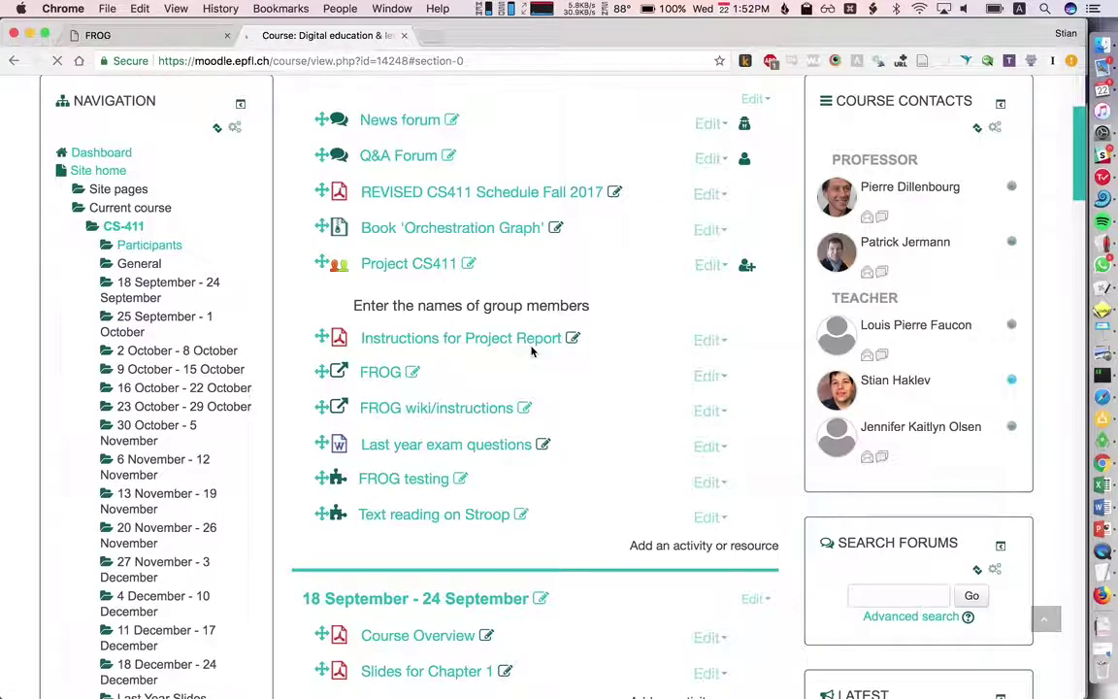
# Launch the Text reading on Stroop activity to check its embedded display, and return to the course page.
pyautogui.click(447, 515)
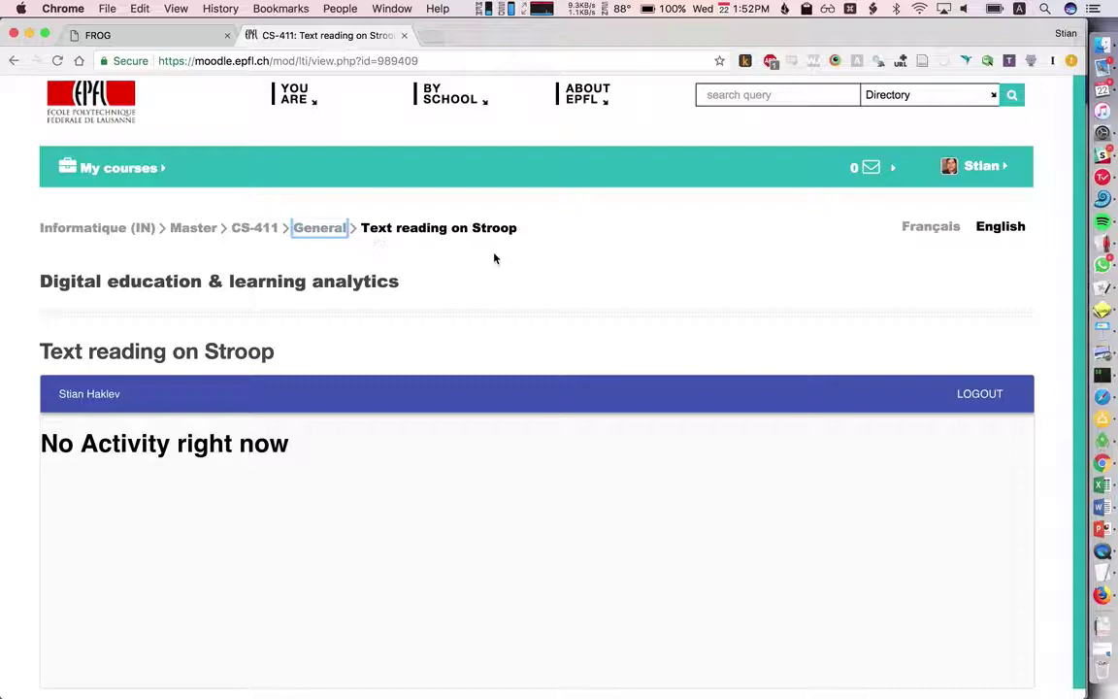
pyautogui.scroll(-1, 493, 259)
pyautogui.scroll(1, 372, 241)
pyautogui.click(15, 61)
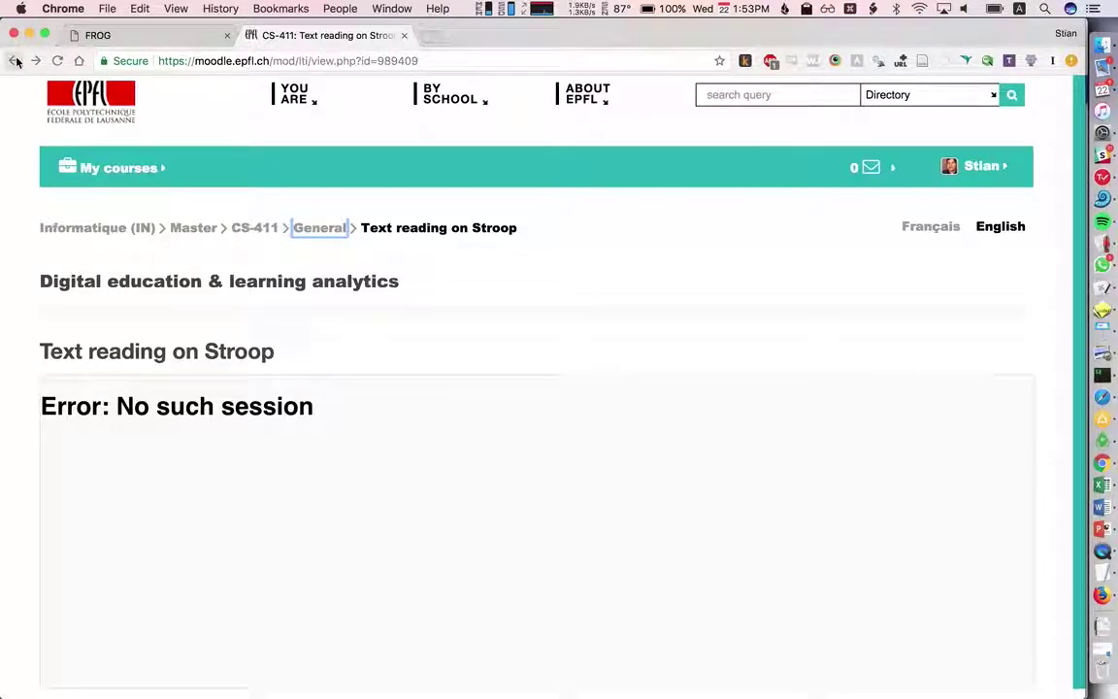
pyautogui.click(15, 61)
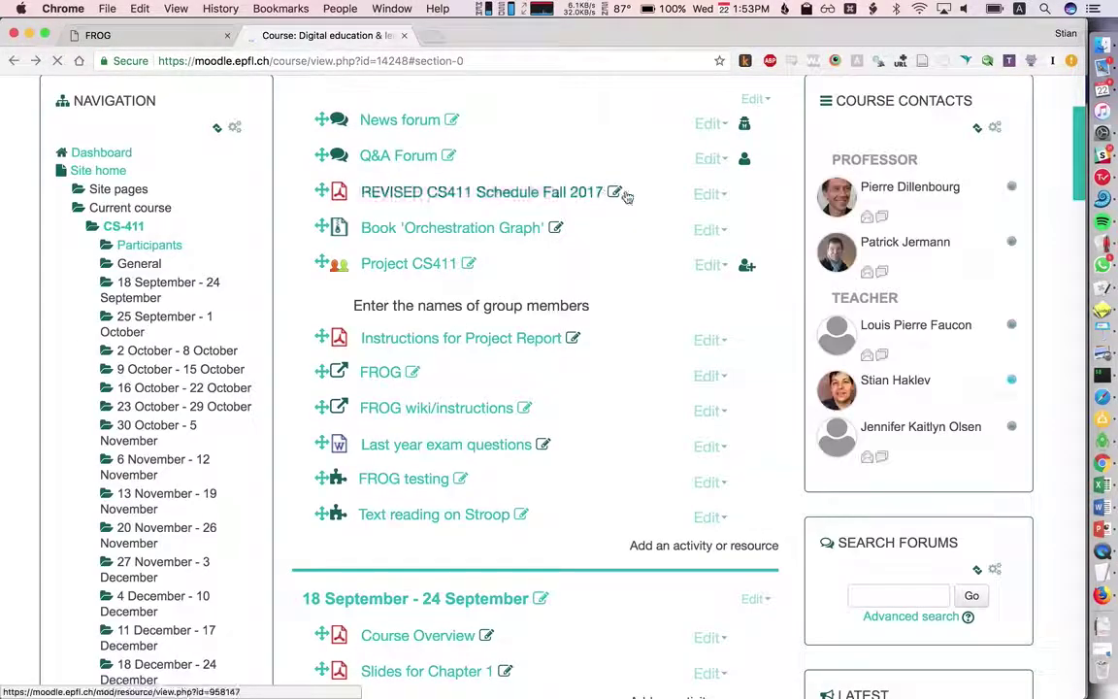
# Edit the Text reading on Stroop settings to use New window as launch container, and save back to the course.
pyautogui.click(703, 516)
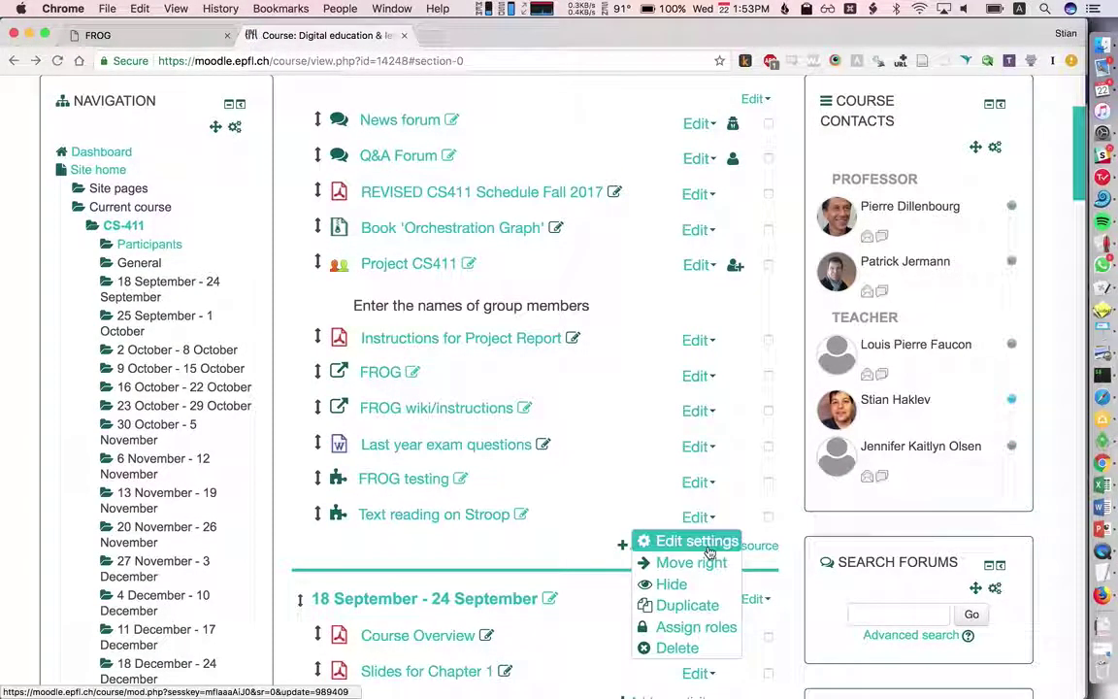
pyautogui.click(696, 540)
pyautogui.scroll(-2, 276, 375)
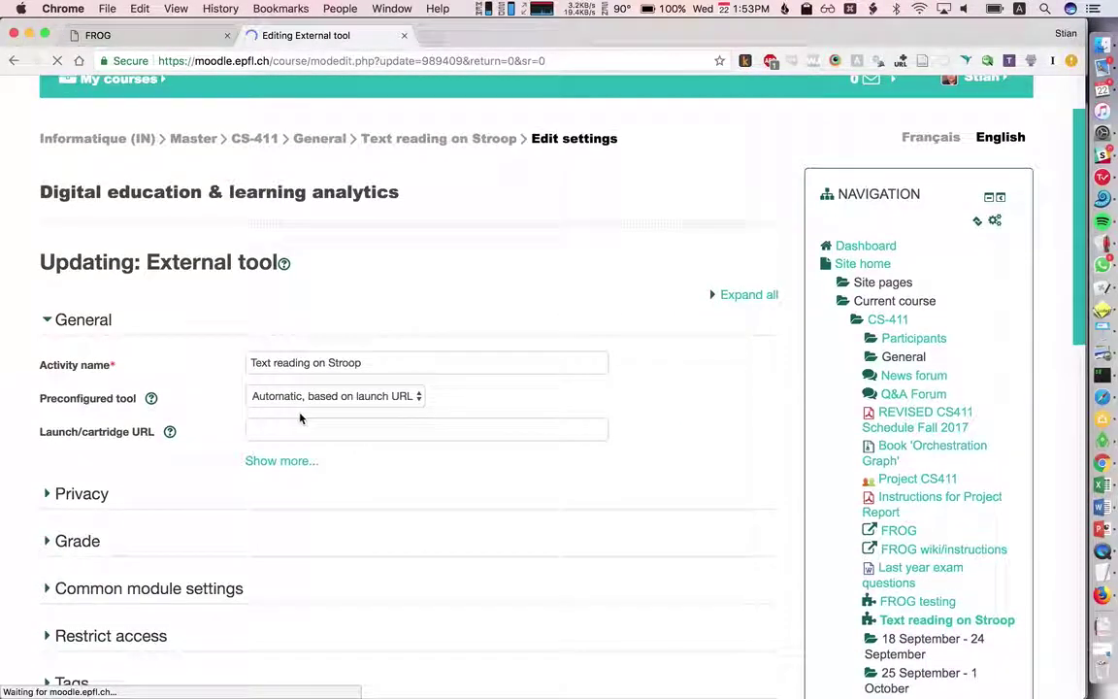
pyautogui.click(284, 461)
pyautogui.scroll(-3, 304, 465)
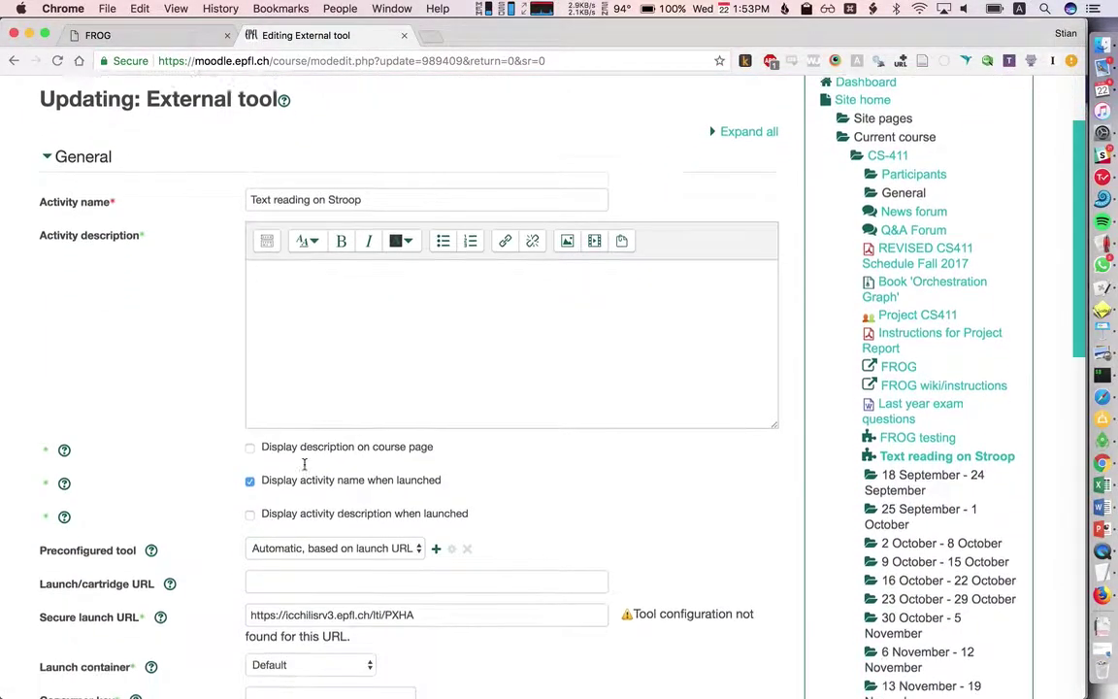
pyautogui.scroll(-2, 304, 465)
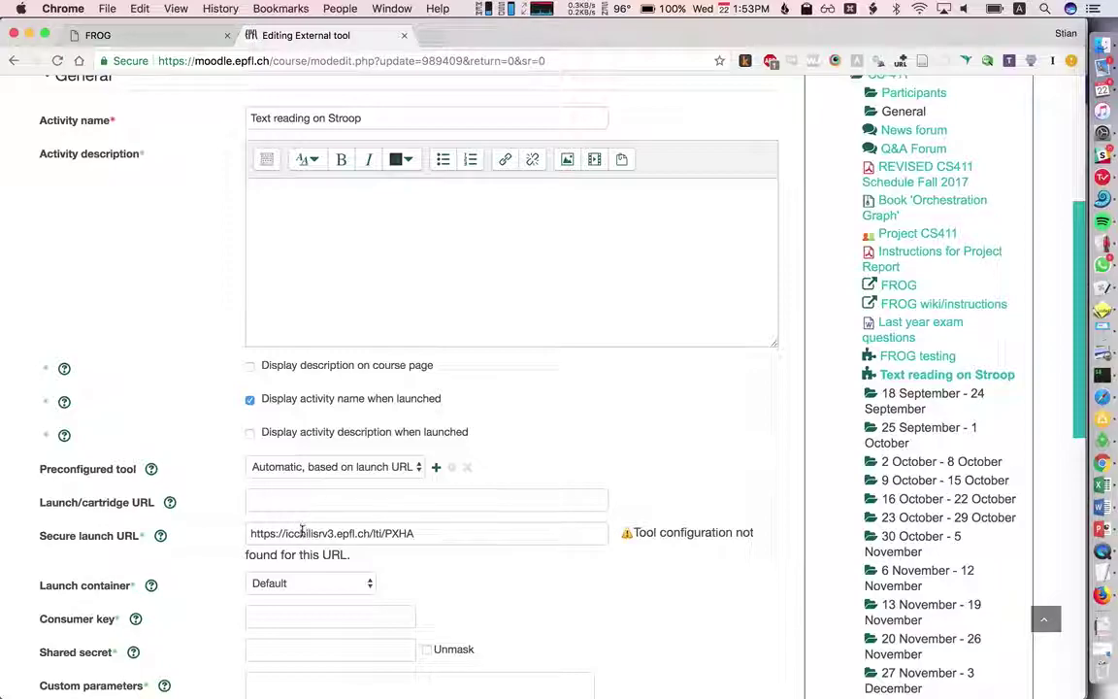
pyautogui.click(296, 584)
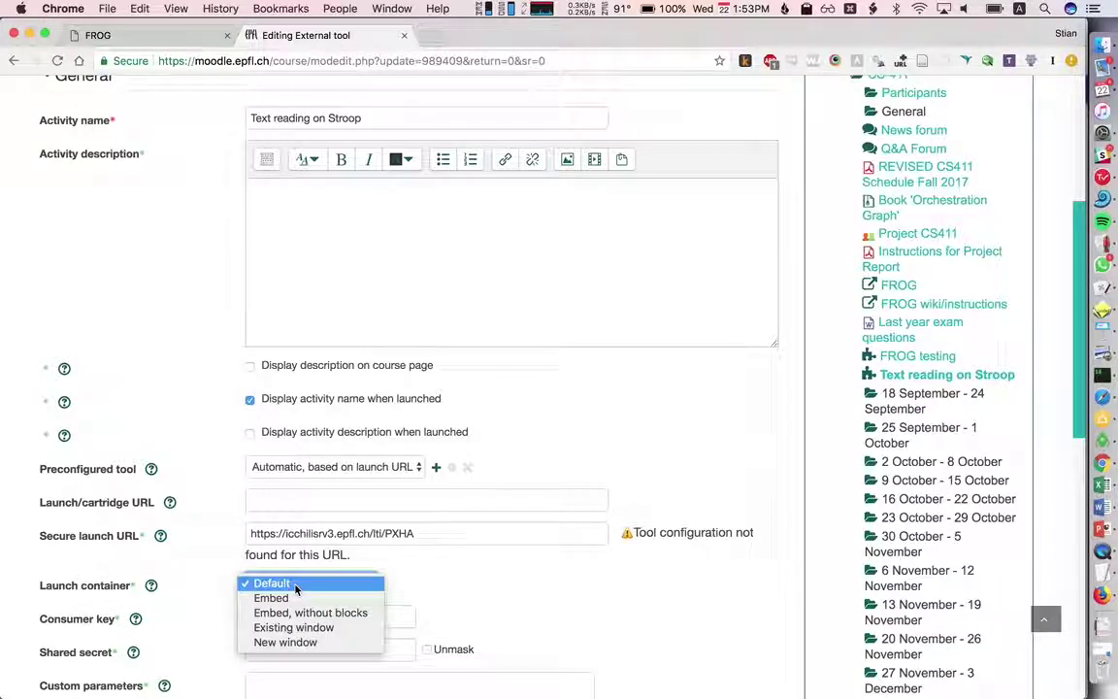
pyautogui.click(328, 642)
pyautogui.scroll(-7, 491, 577)
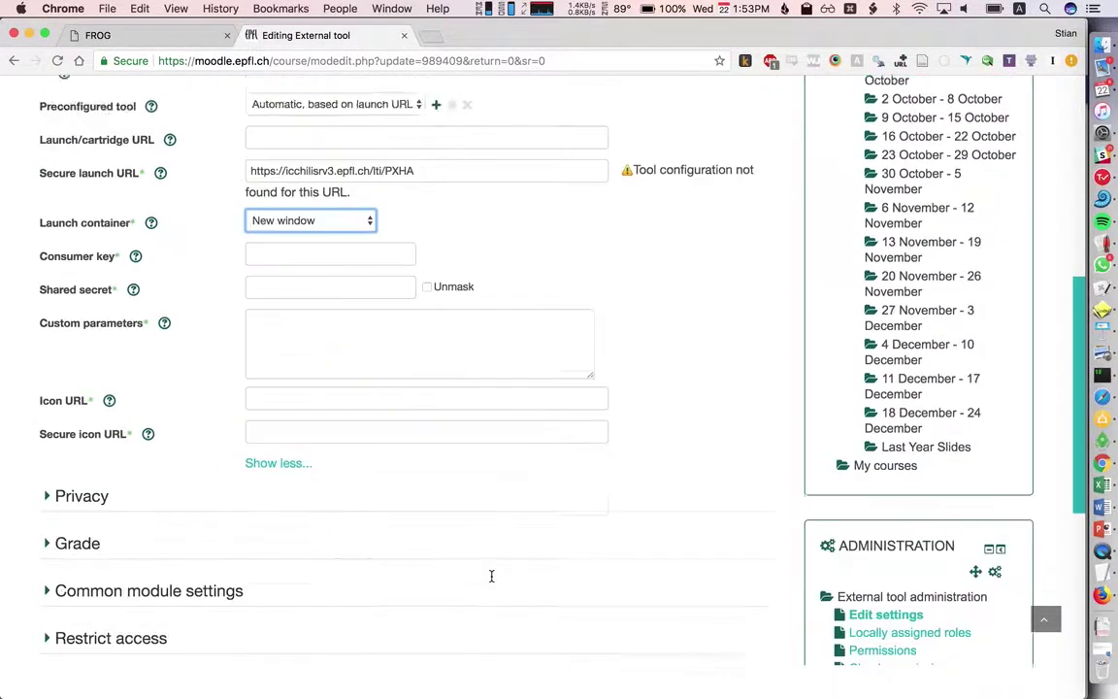
pyautogui.scroll(-4, 491, 577)
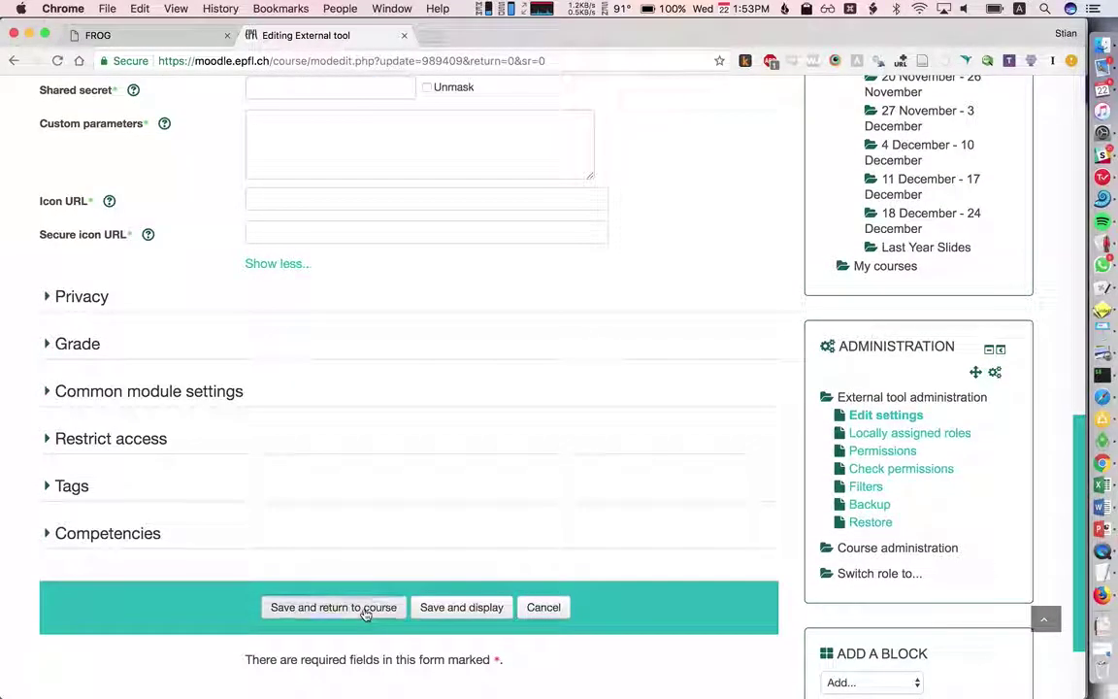
pyautogui.click(365, 608)
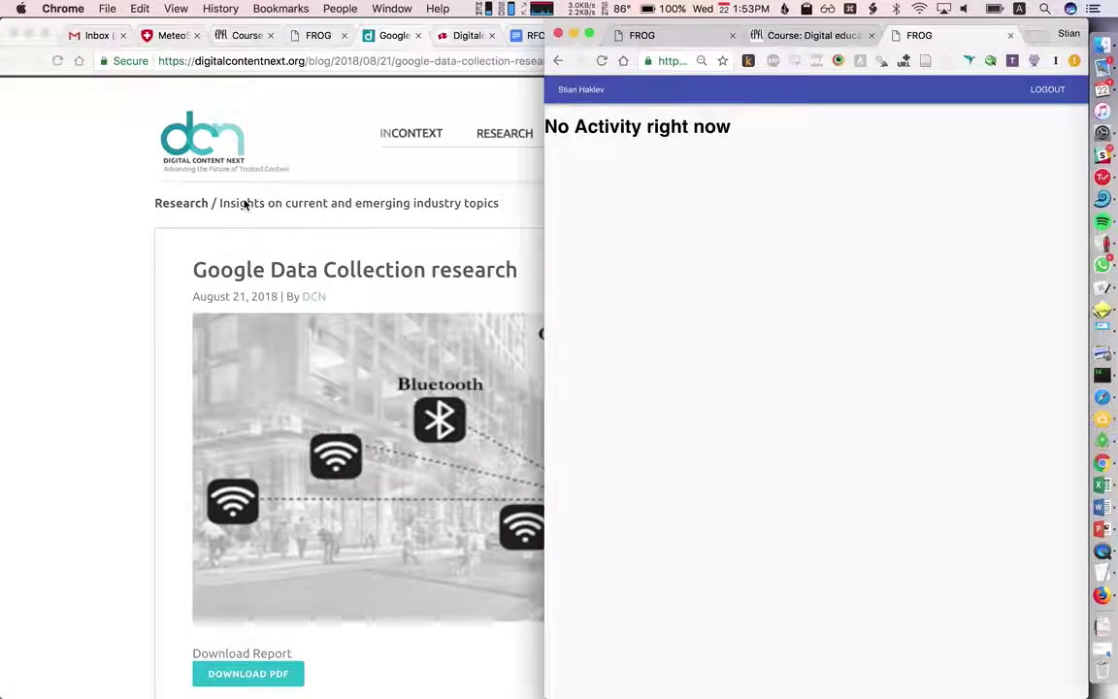
# Separate the teacher's FROG tab into its own window beside the student view, and minimize the other browser window.
pyautogui.press('super+alt+Right')
pyautogui.moveTo(644, 41); pyautogui.dragTo(415, 105)
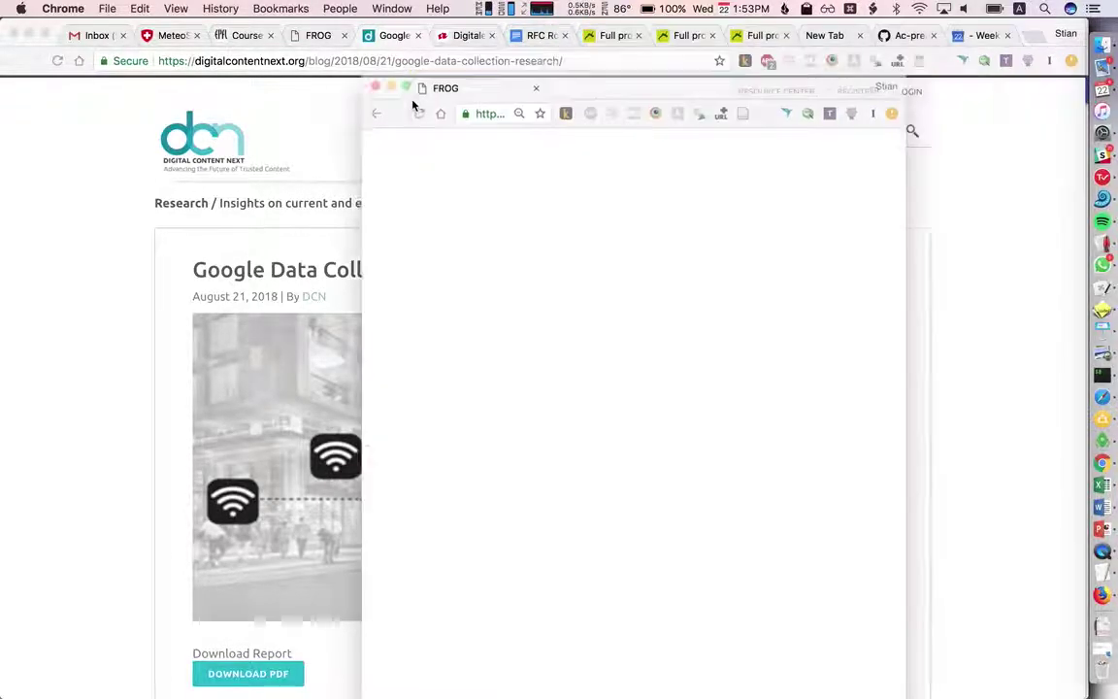
pyautogui.press('super+alt+Left')
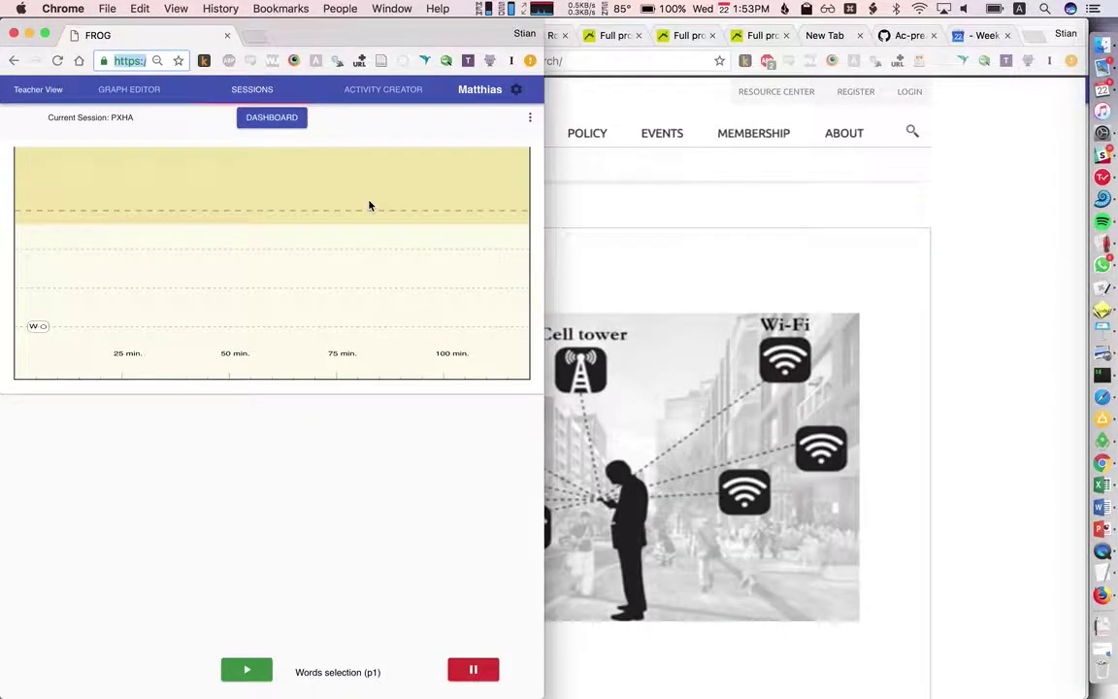
pyautogui.press('super+w')
pyautogui.press('super+w')
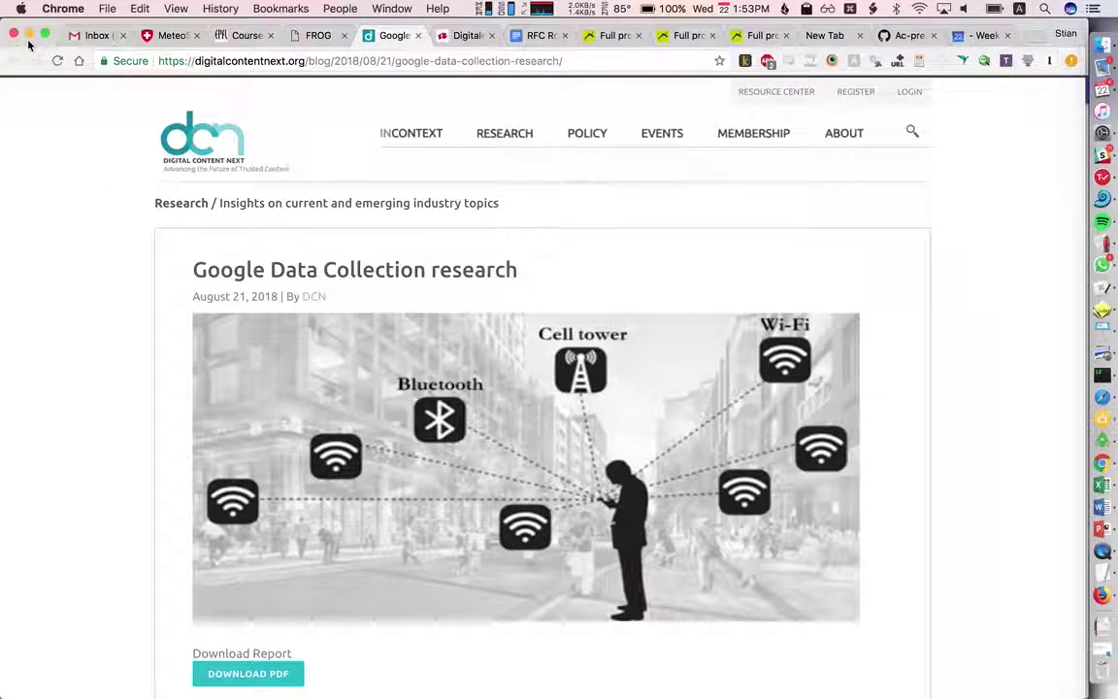
pyautogui.click(29, 36)
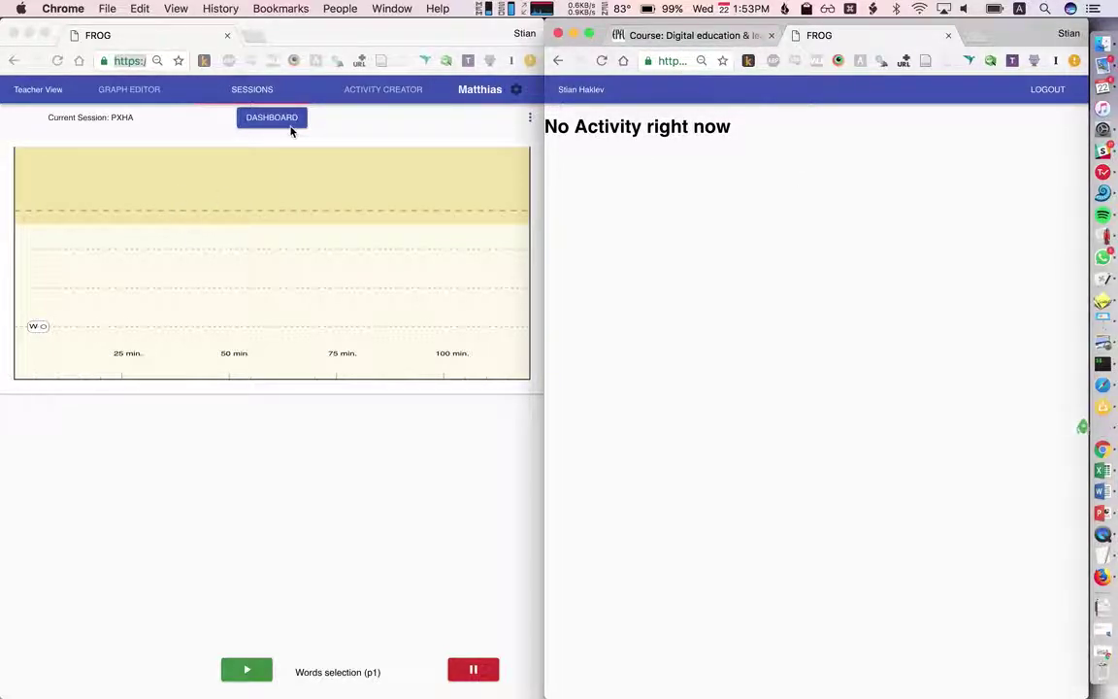
# Start the Words selection session and highlight "psychology", "demonstration" and "name" in the student's Stroop effect text.
pyautogui.click(246, 529)
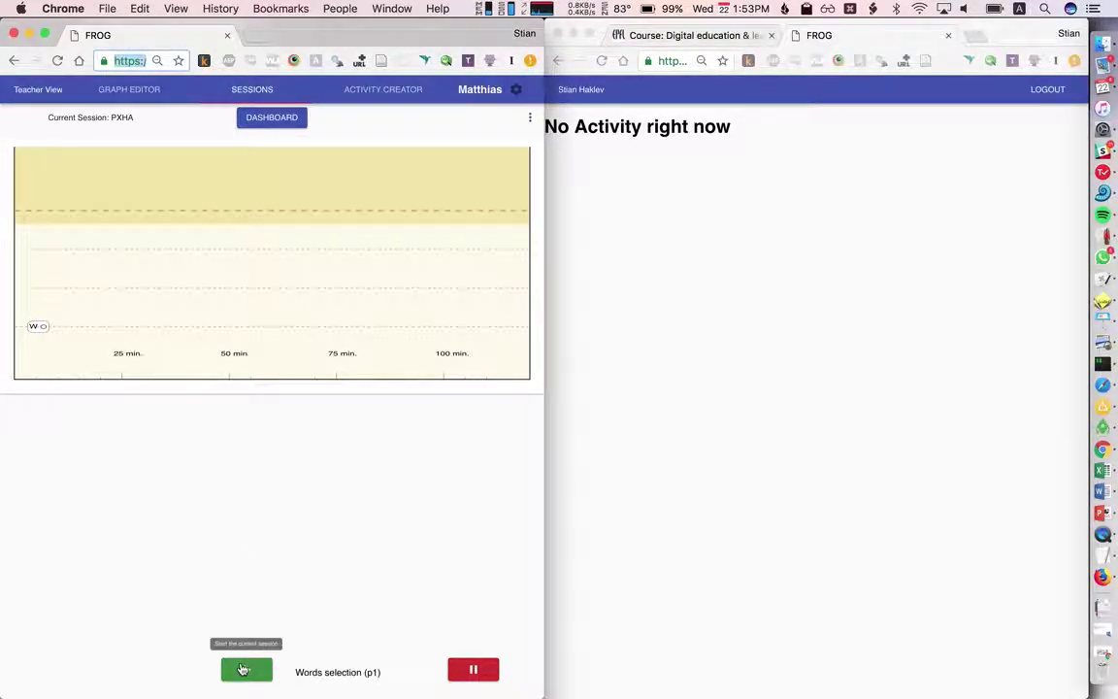
pyautogui.click(243, 668)
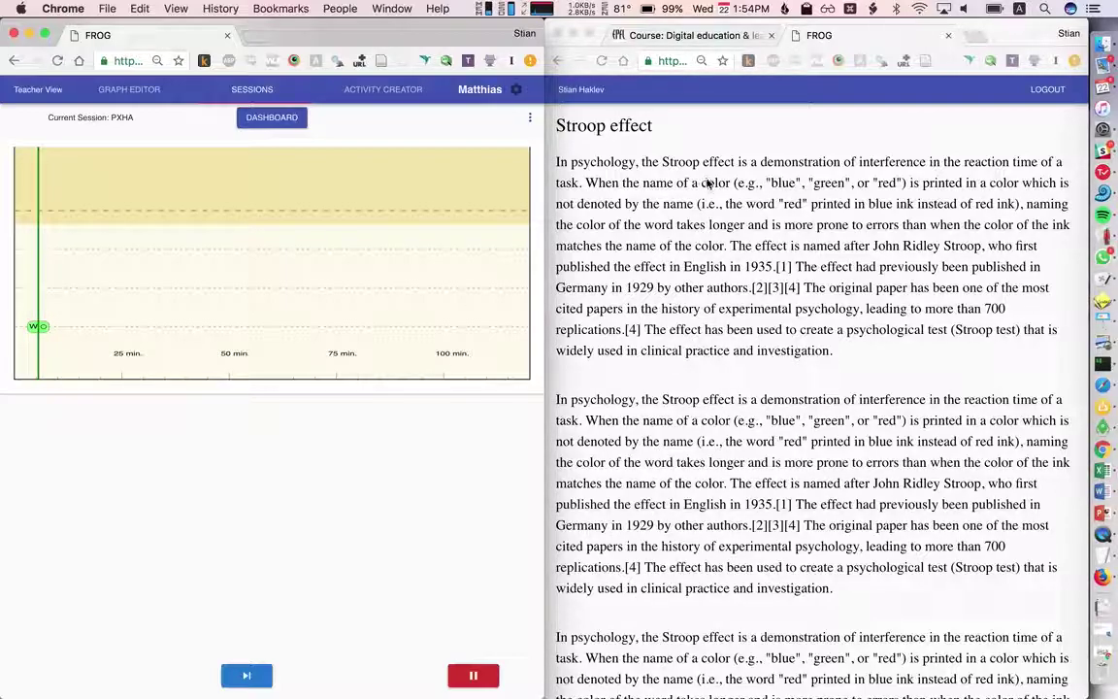
pyautogui.click(803, 148)
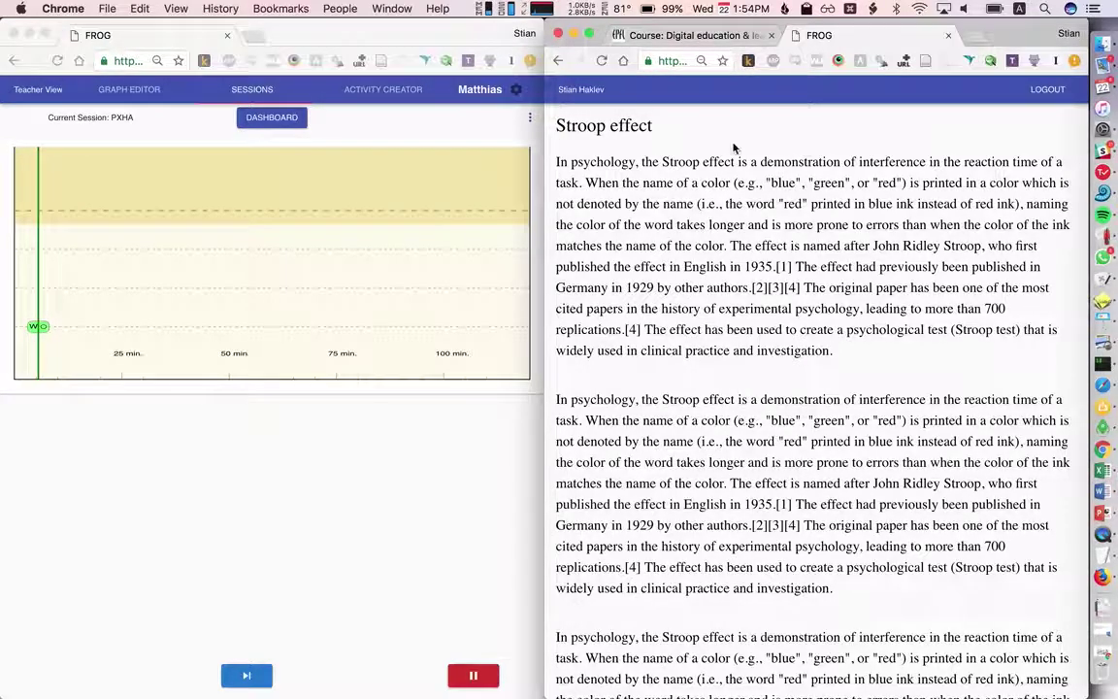
pyautogui.doubleClick(600, 162)
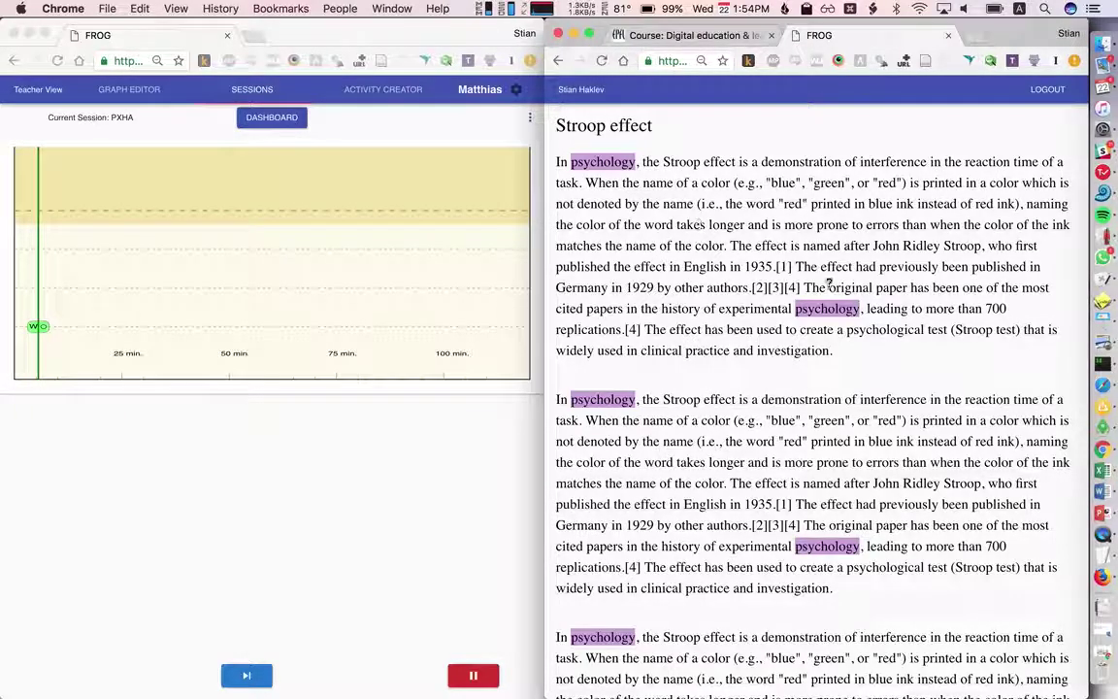
pyautogui.doubleClick(798, 399)
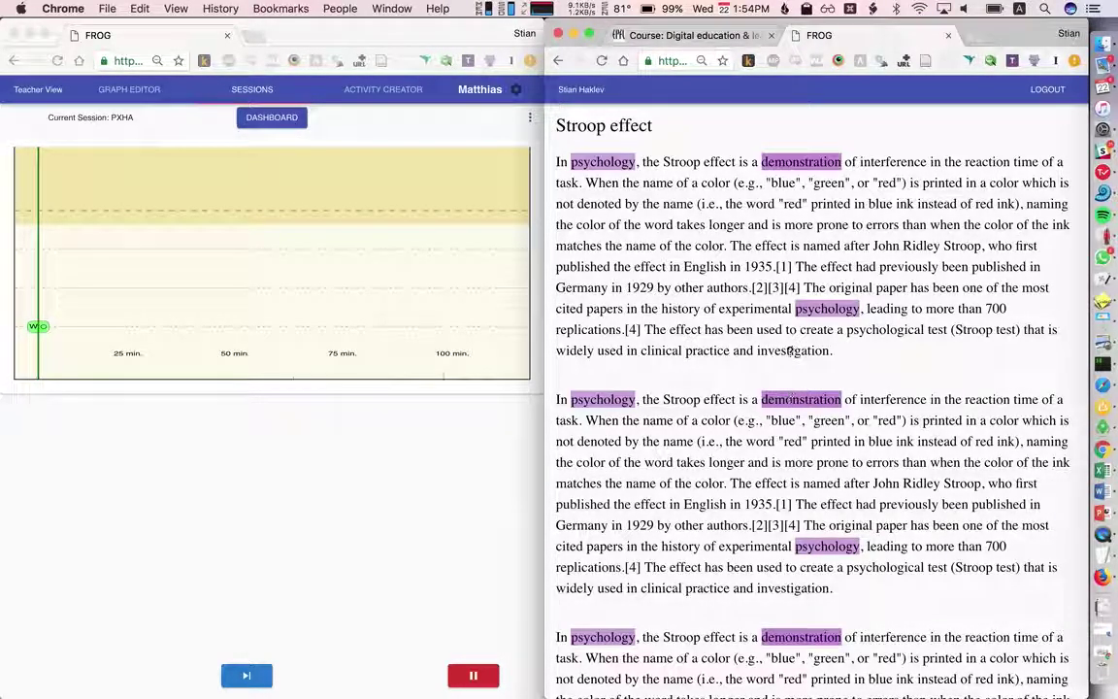
pyautogui.doubleClick(646, 183)
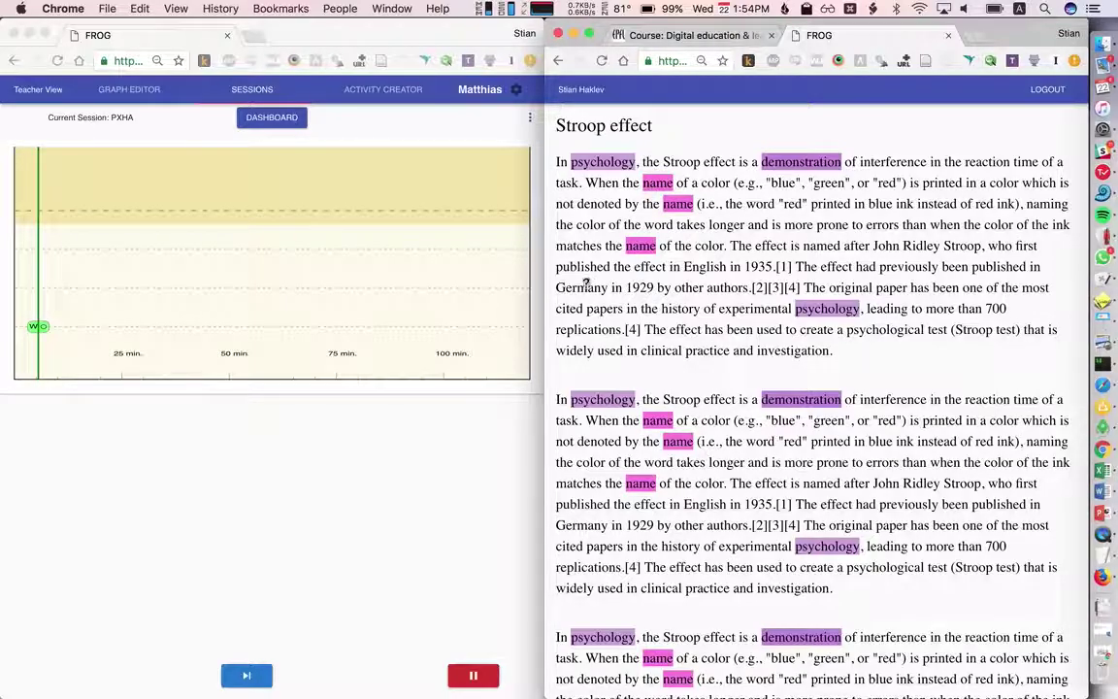
# View the dashboard's word ranking and the highlighted text for the Words selection activity, and return to the graph view.
pyautogui.click(332, 125)
pyautogui.click(272, 117)
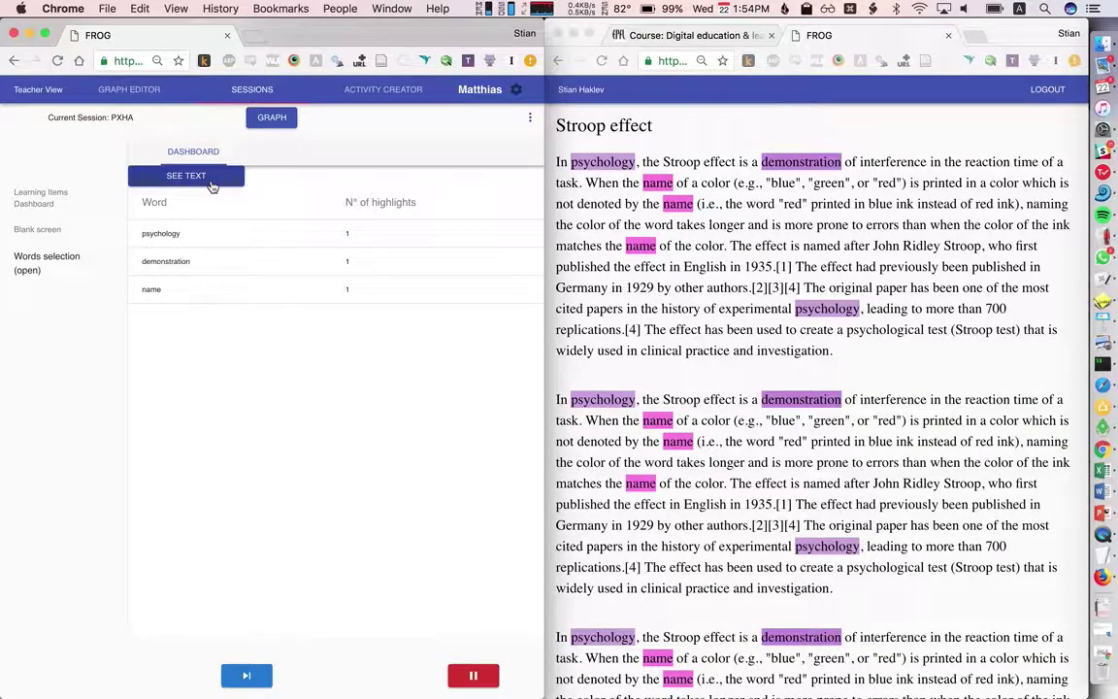
pyautogui.click(209, 180)
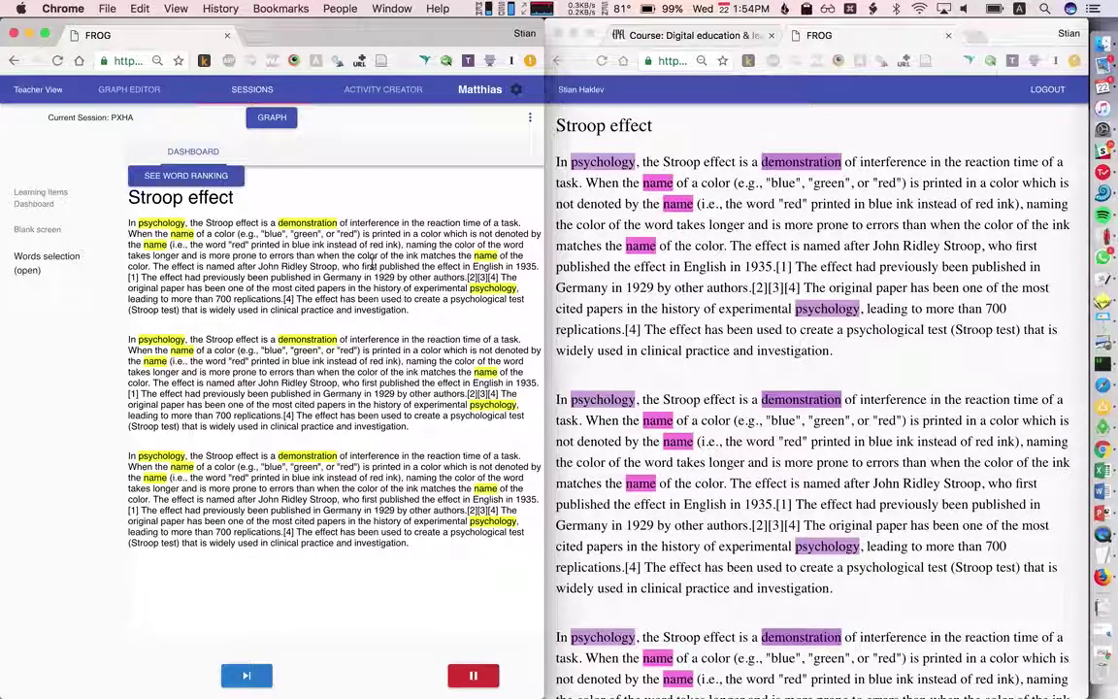
pyautogui.click(274, 120)
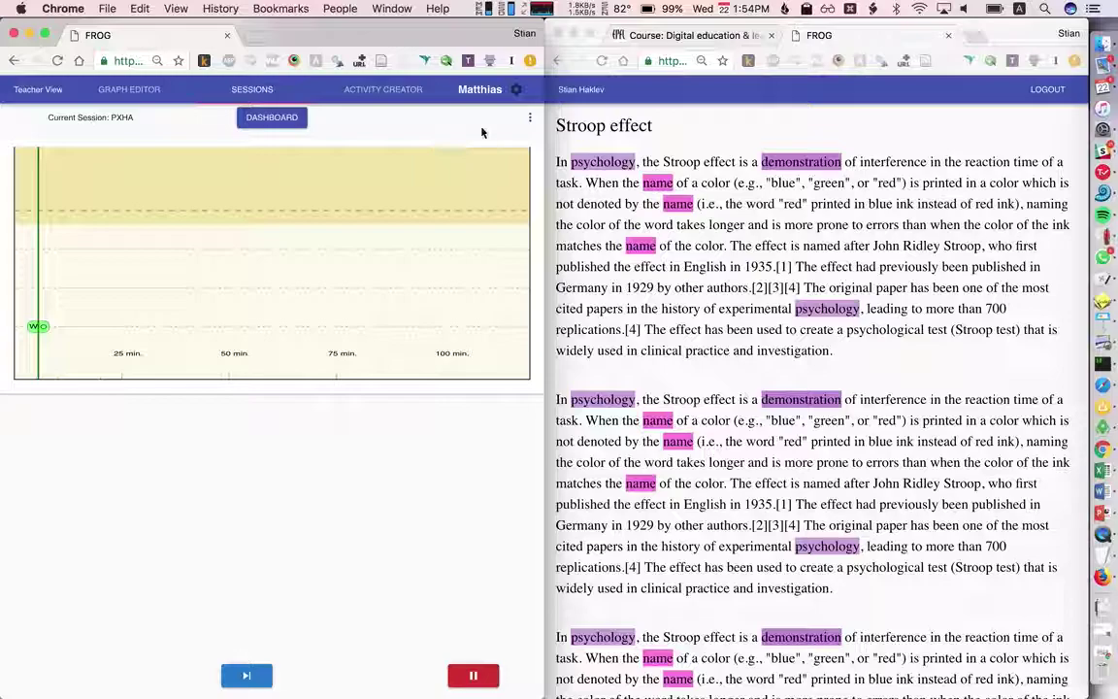
# Quit the session in the teacher view and highlight "Stroop" in the student's text.
pyautogui.click(480, 91)
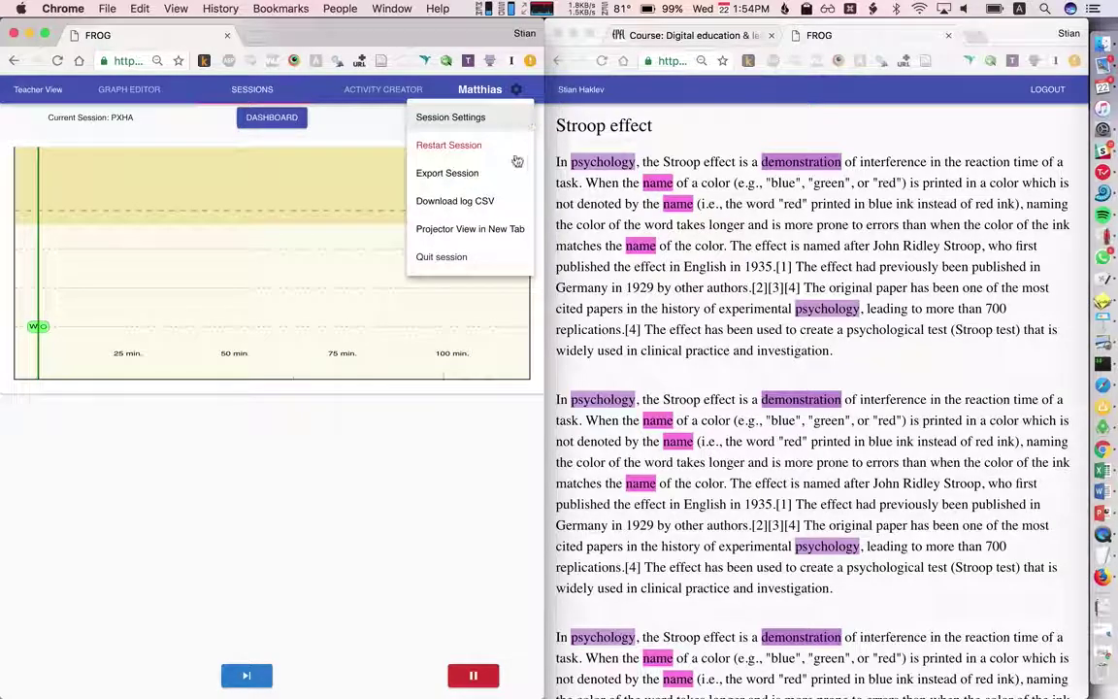
pyautogui.click(467, 258)
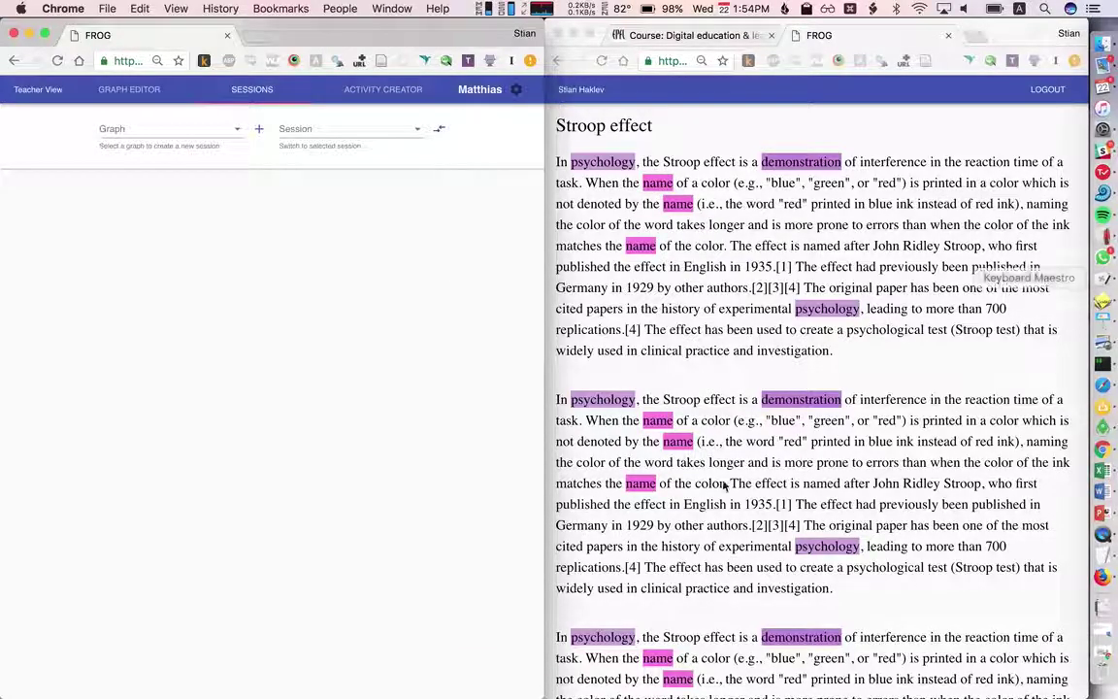
pyautogui.doubleClick(961, 246)
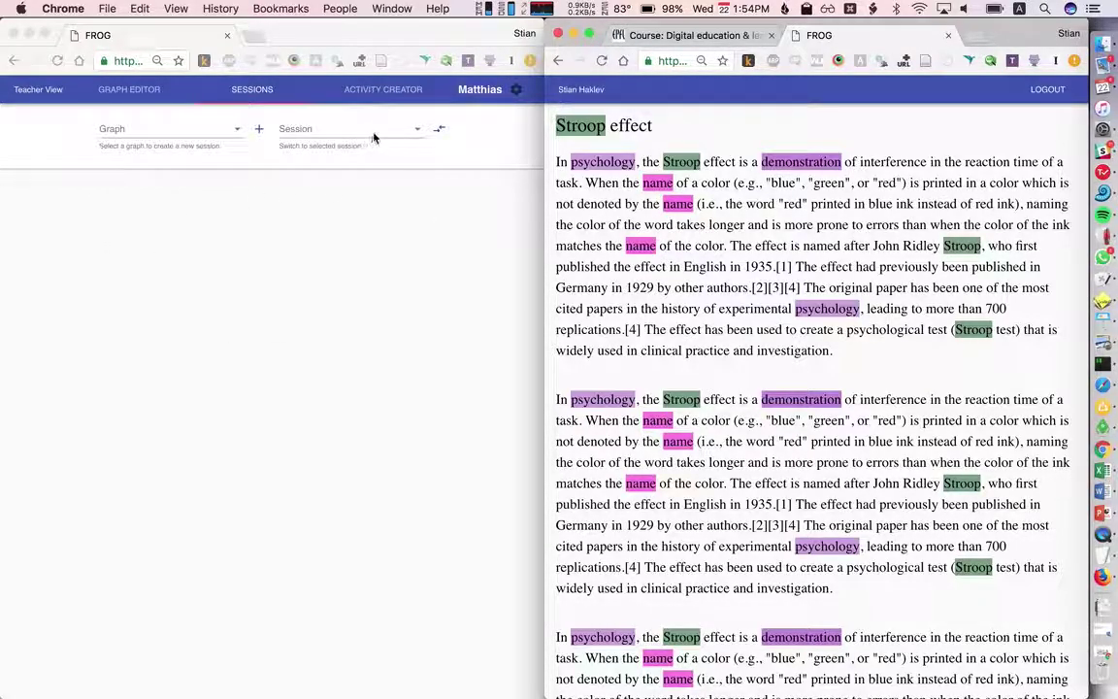
# Switch the teacher view back to the existing session #Unnamed (2).
pyautogui.click(335, 118)
pyautogui.click(406, 139)
pyautogui.click(400, 143)
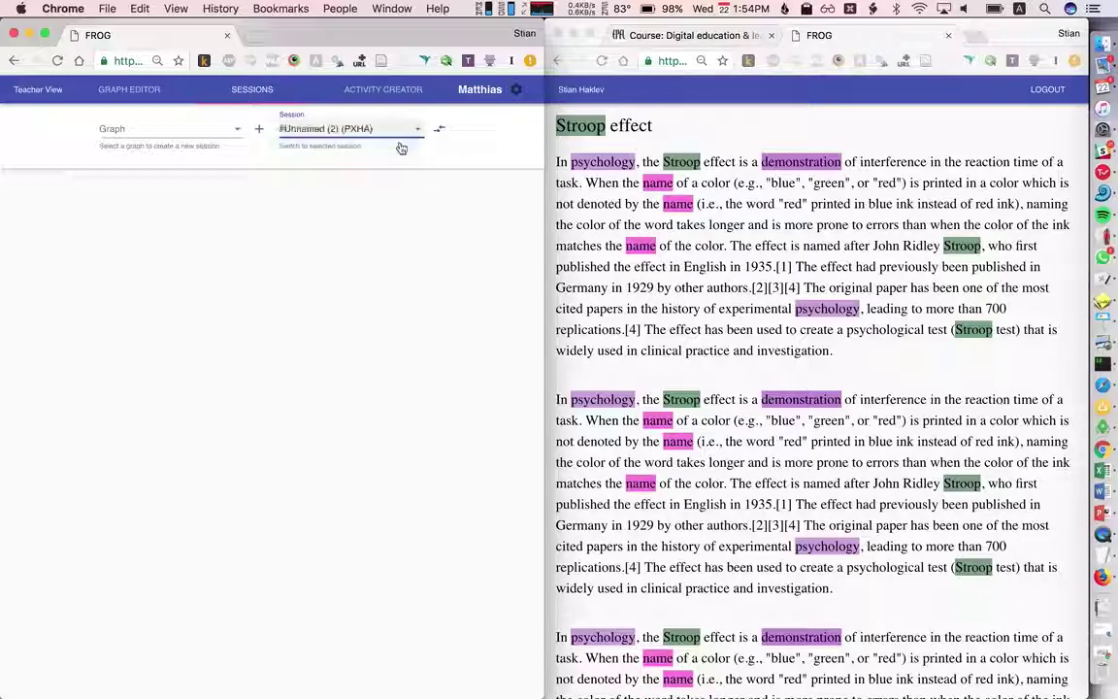
pyautogui.click(440, 131)
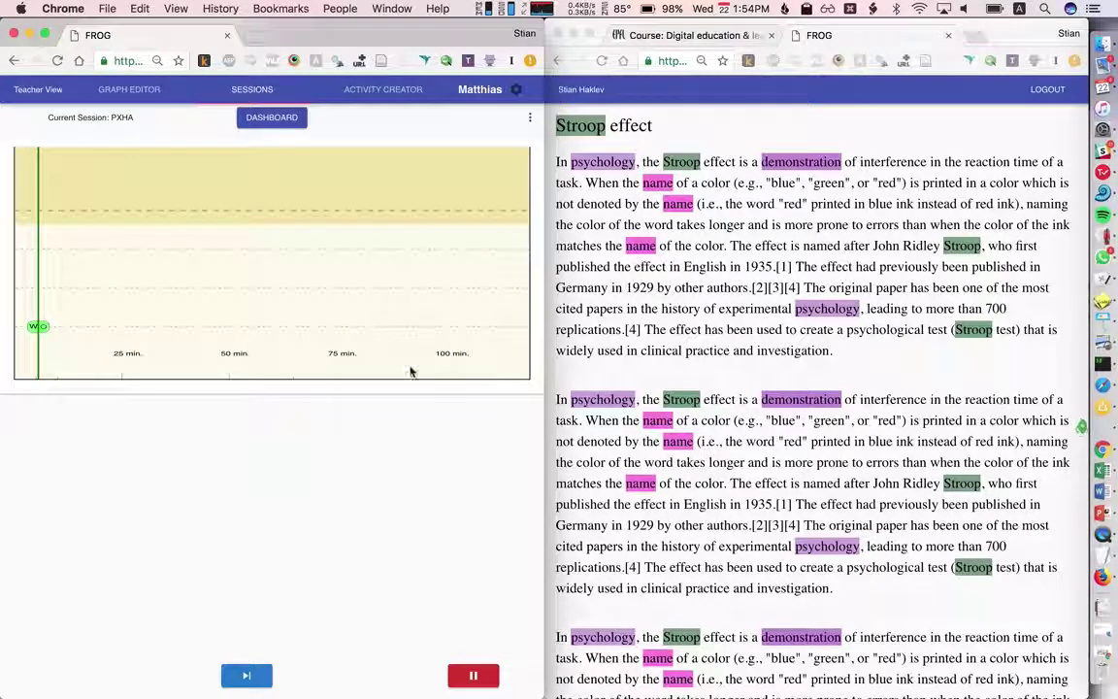
# Check the updated word ranking in the dashboard, return to the graph view and quit the reopened session.
pyautogui.click(279, 121)
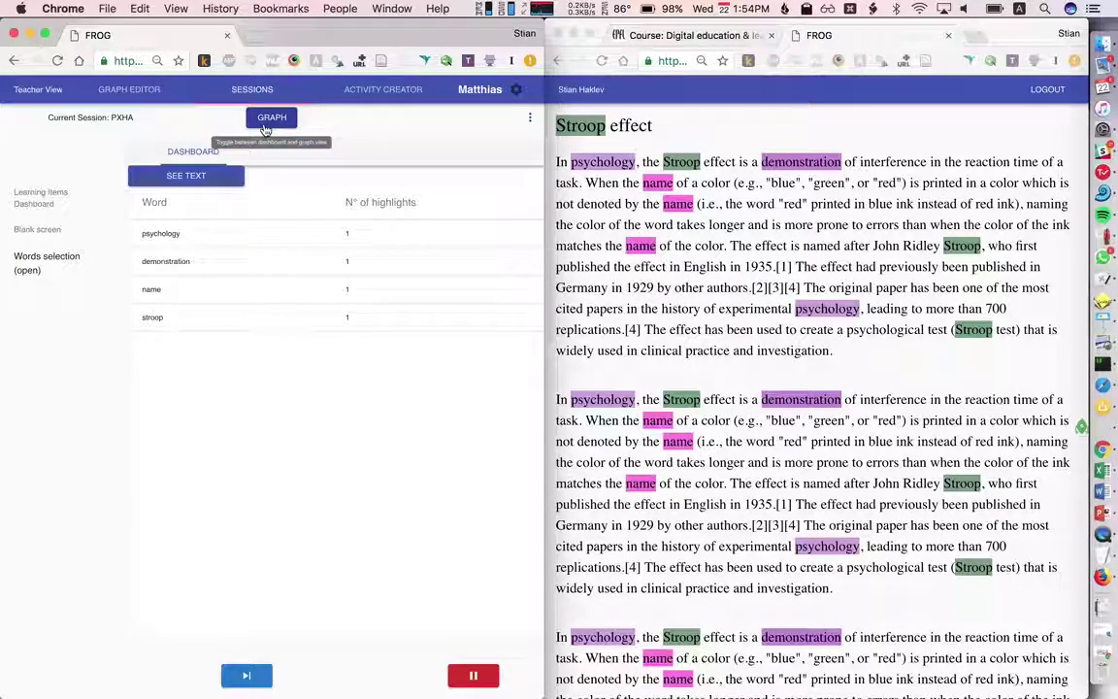
pyautogui.click(281, 123)
pyautogui.click(529, 118)
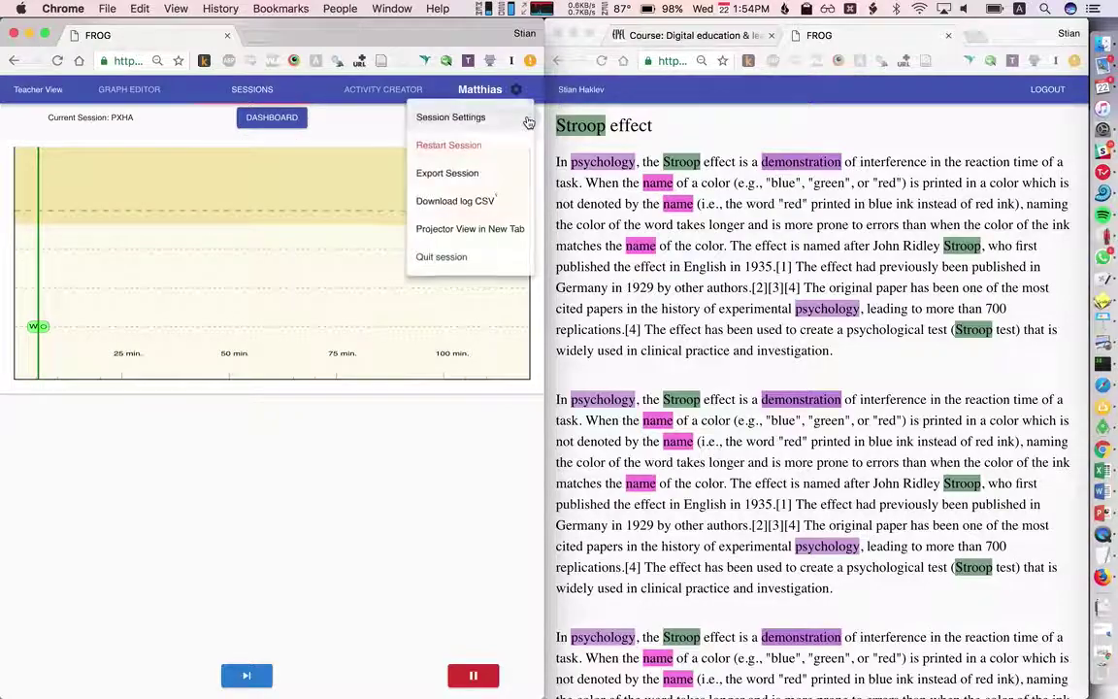
pyautogui.click(466, 260)
# Look at the graphs offered for a new session and at the graph editor, and return to the session selection.
pyautogui.click(215, 141)
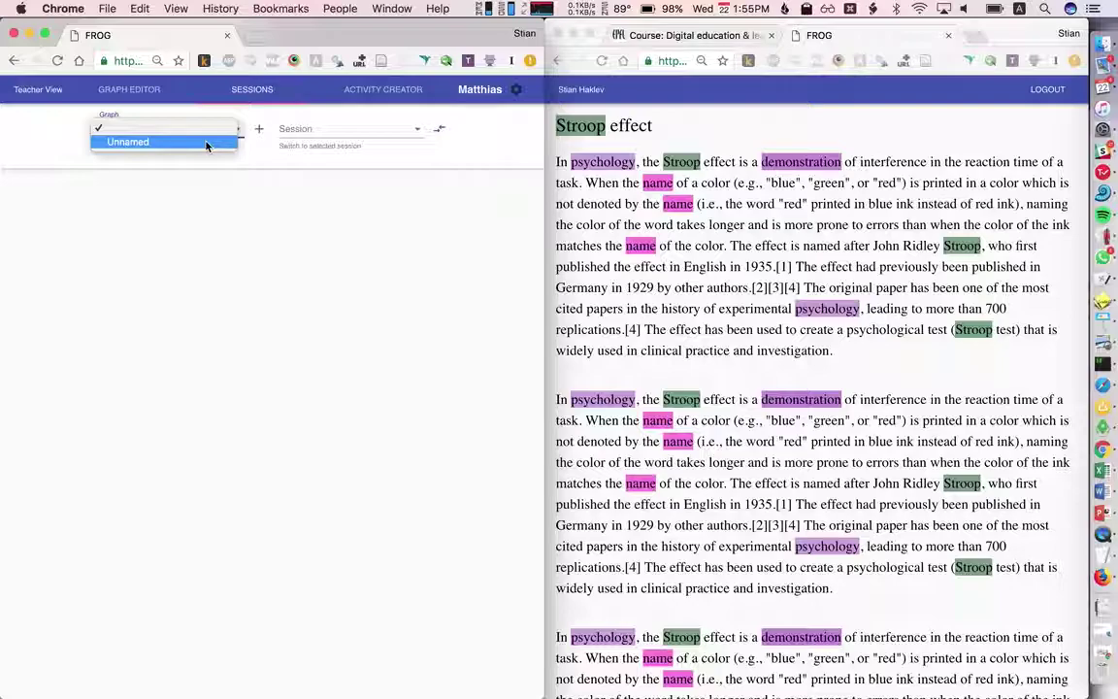
pyautogui.click(219, 212)
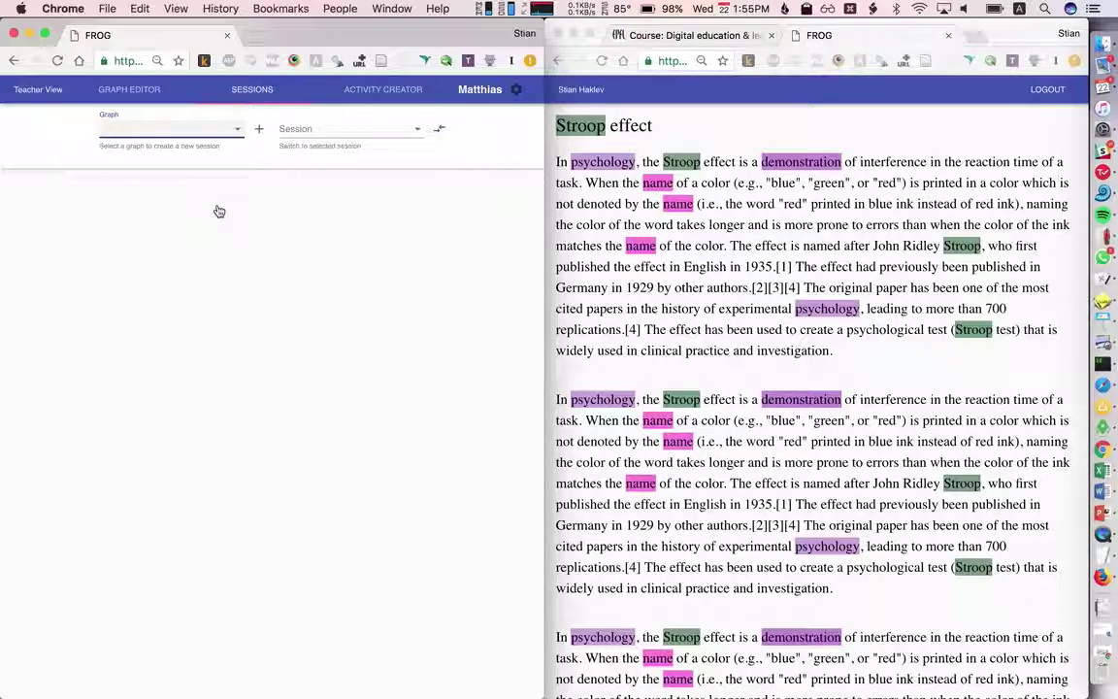
pyautogui.click(116, 92)
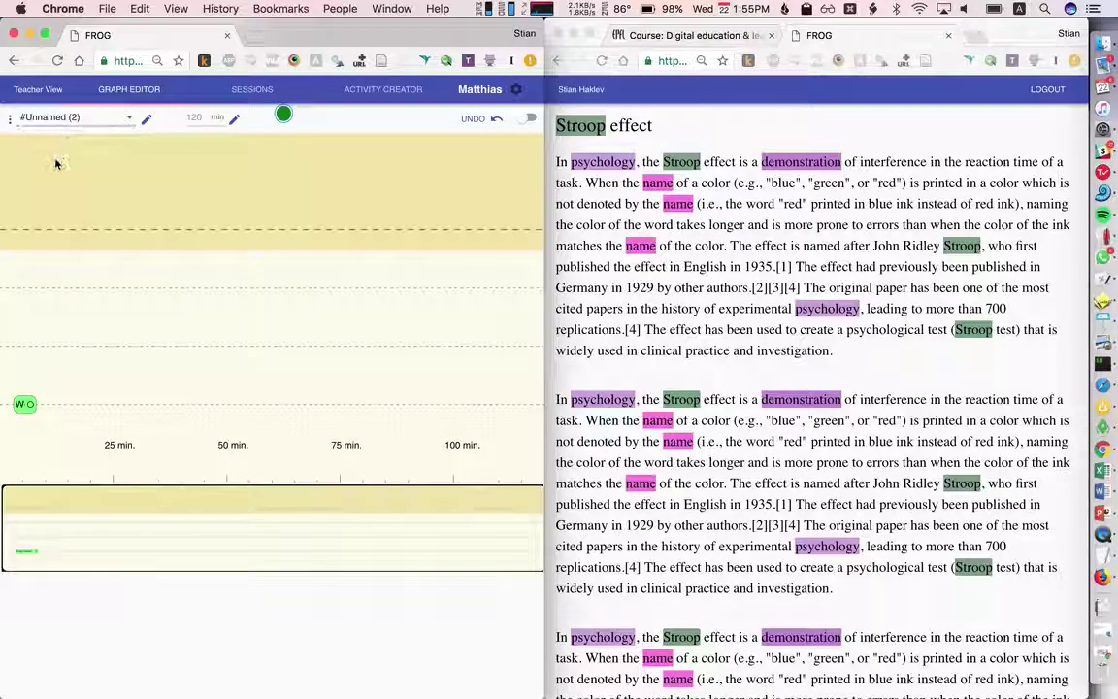
pyautogui.click(247, 90)
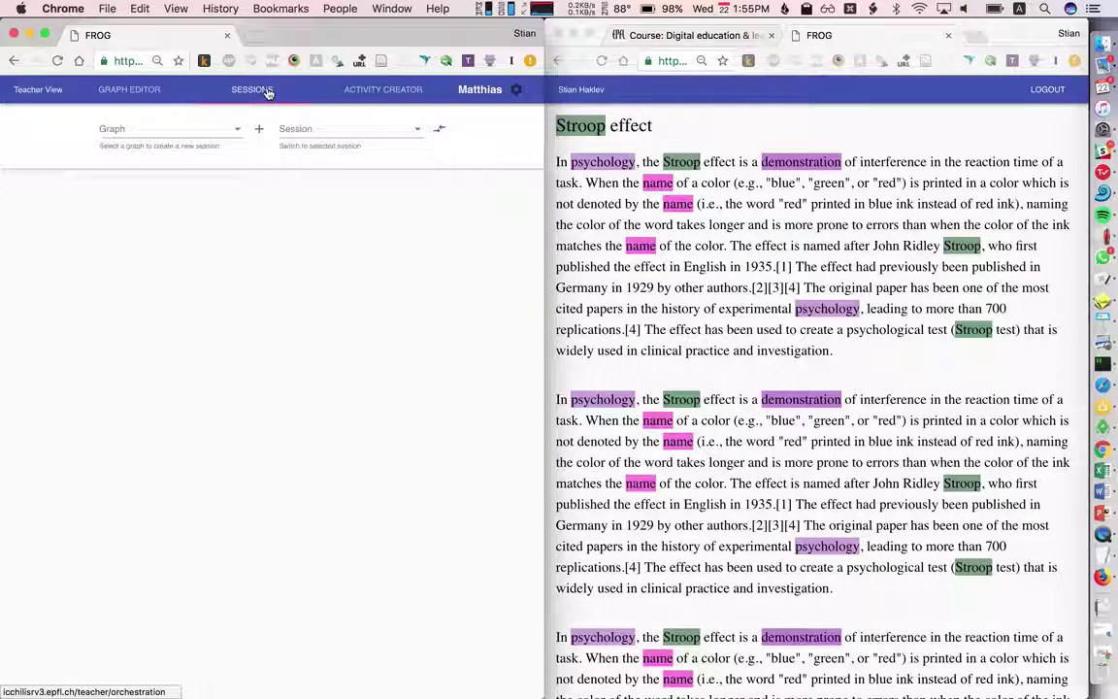